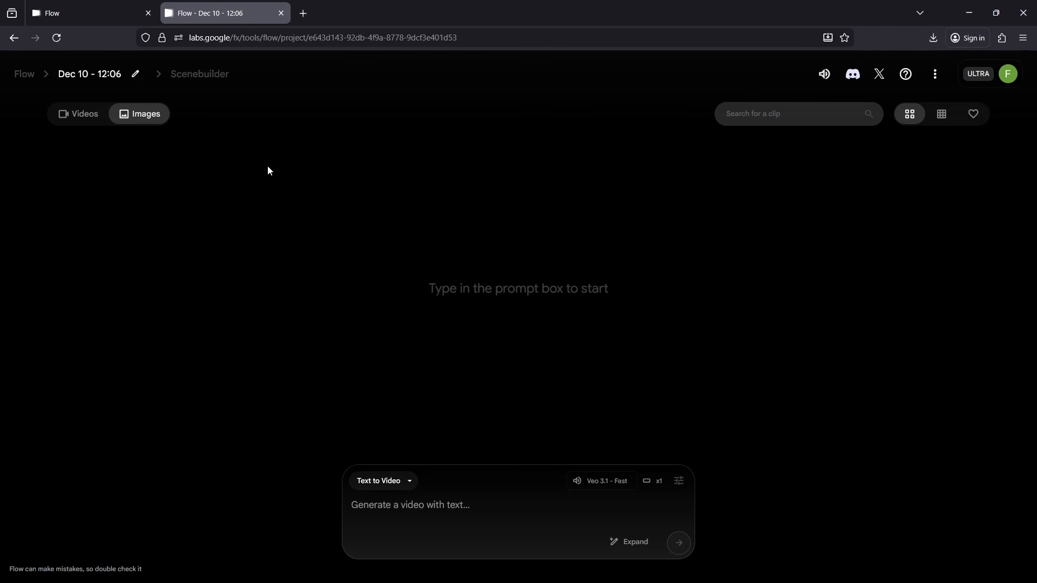
Step: Switch the project to image creation and keep the Landscape (16:9) aspect ratio in the generation settings
click(88, 115)
click(138, 114)
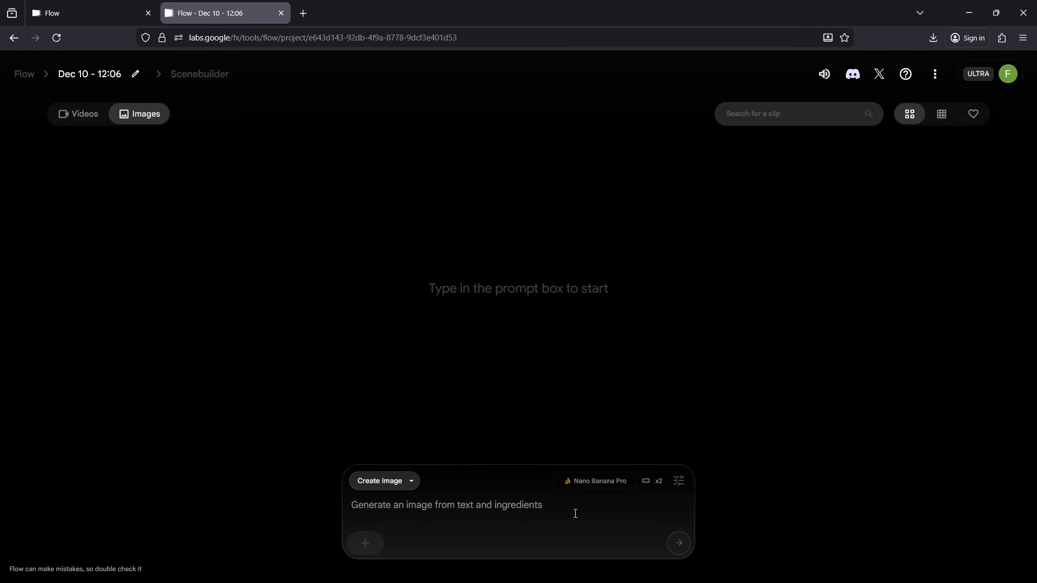
click(678, 489)
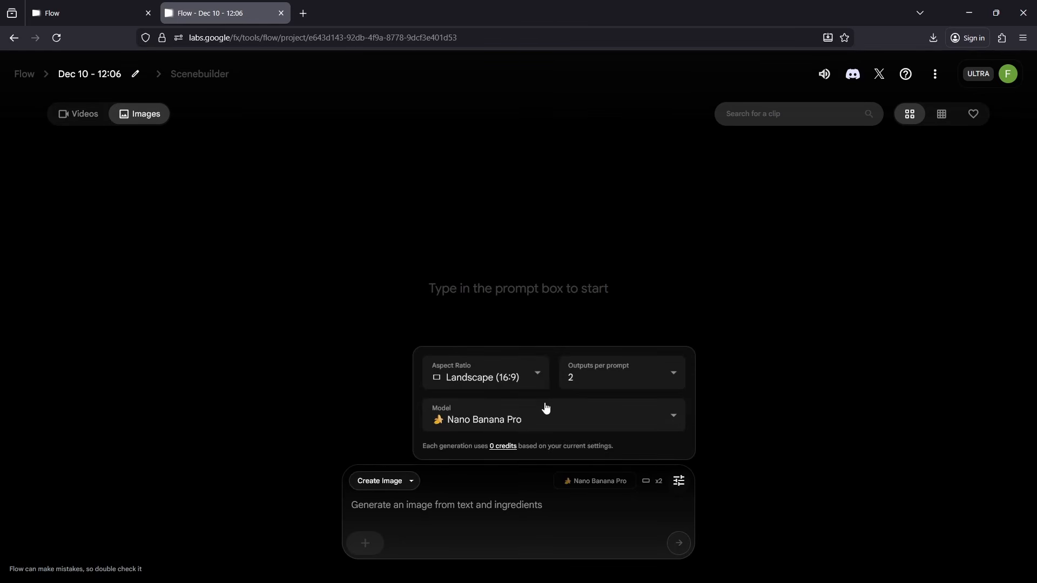
click(512, 379)
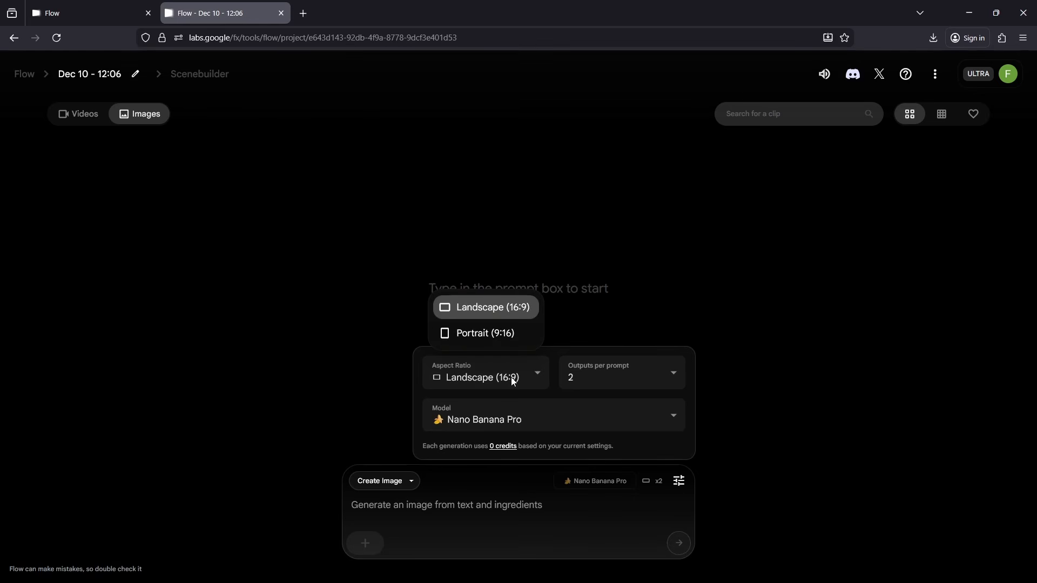
click(511, 377)
Step: Set the outputs per prompt to 2 and keep Nano Banana Pro as the model
click(639, 378)
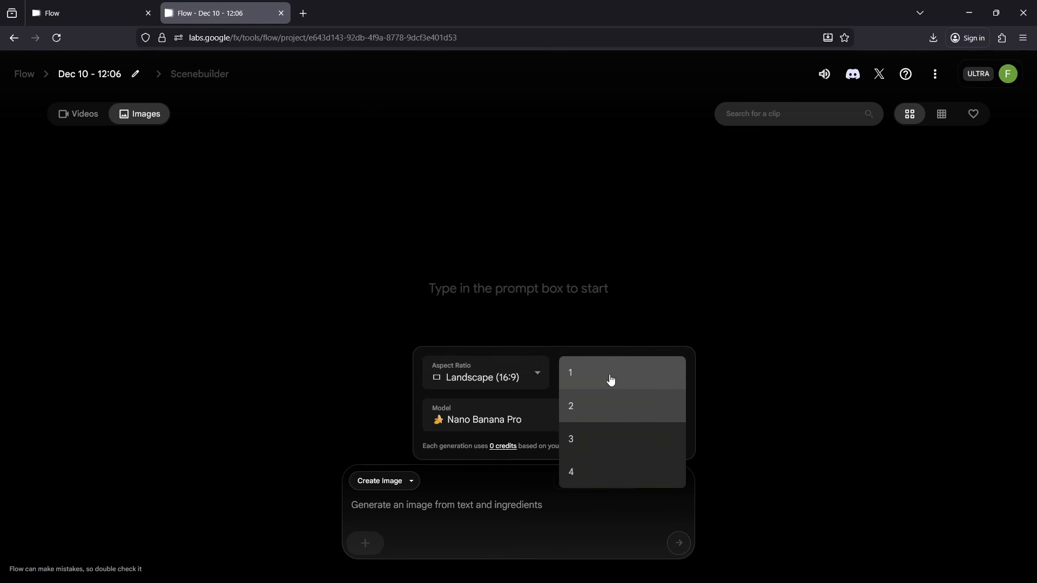
click(617, 376)
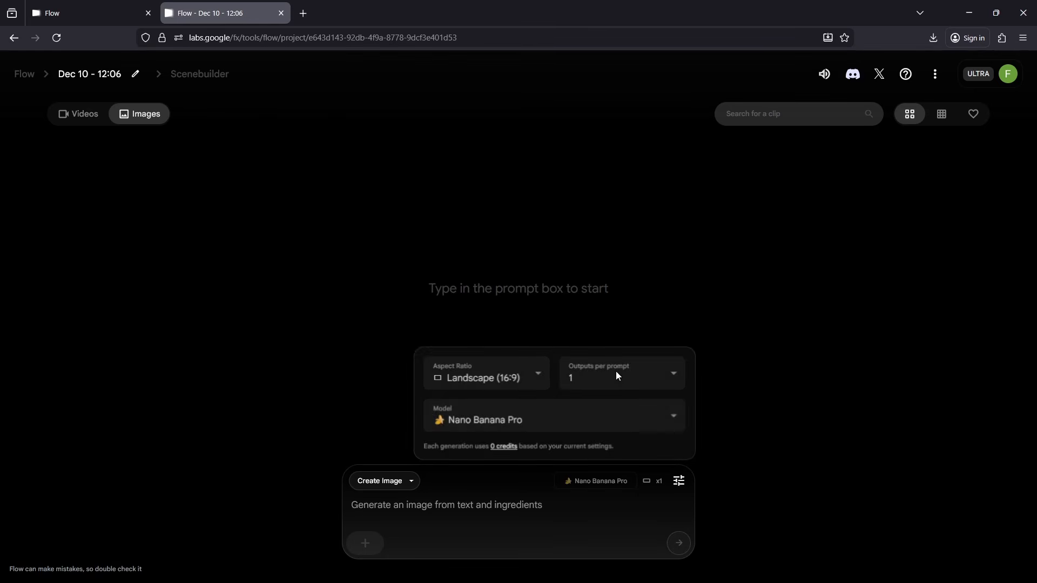
click(618, 375)
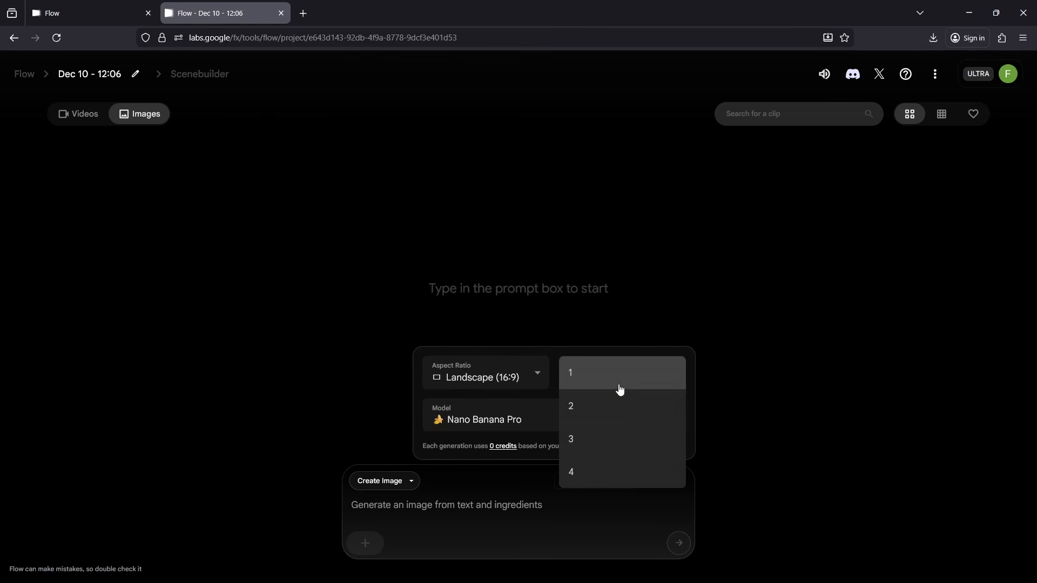
click(615, 406)
click(568, 423)
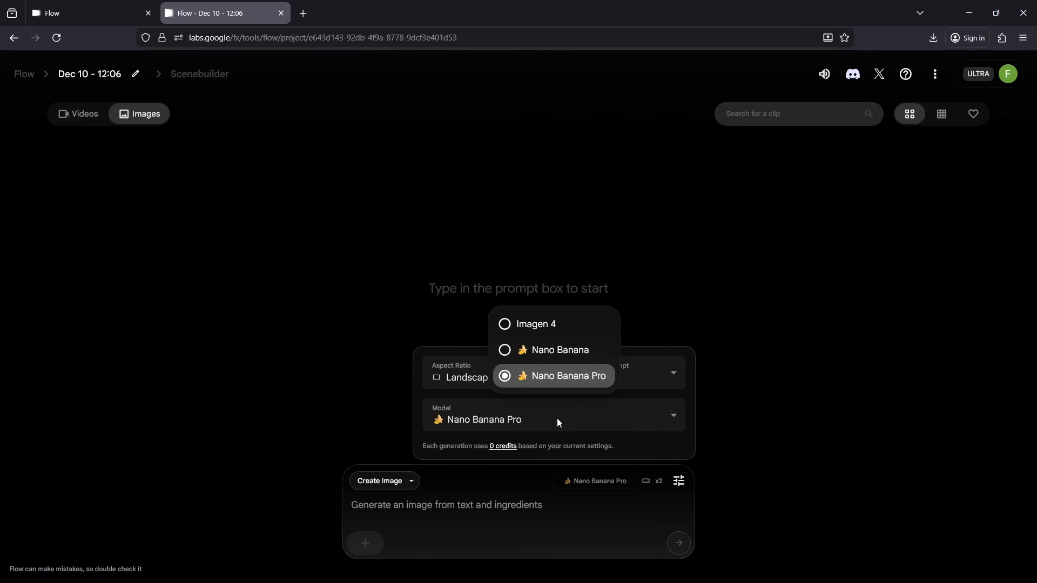
click(556, 418)
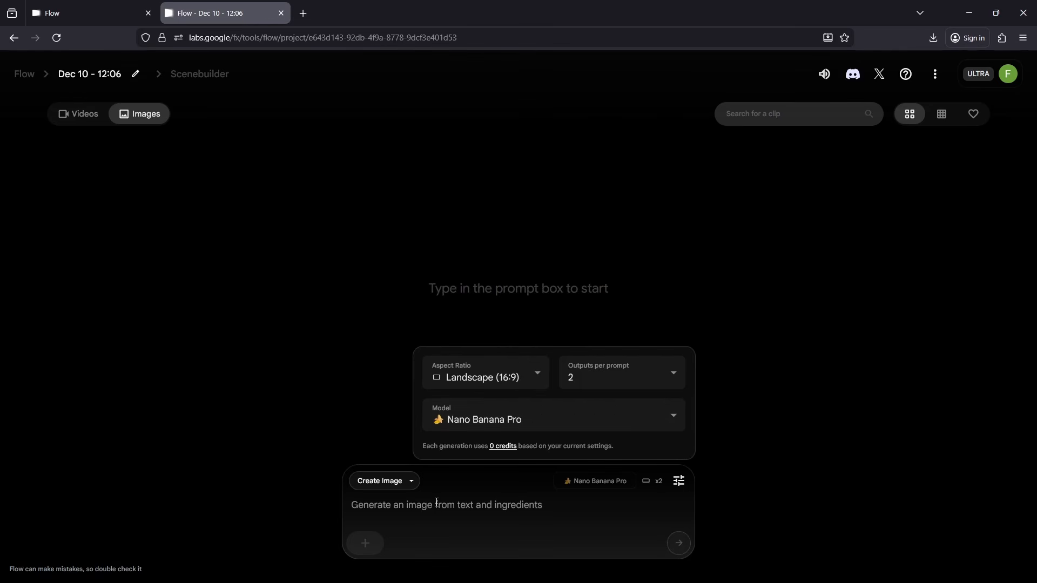
Step: Generate images with the prompt "create low poly version of vw golf mark 1"
click(410, 508)
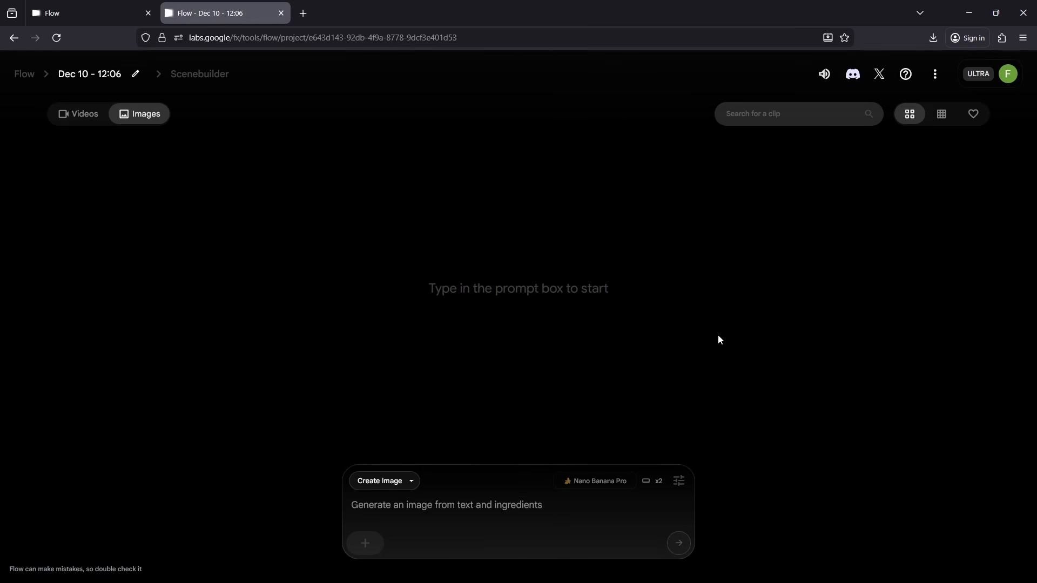
text(c)
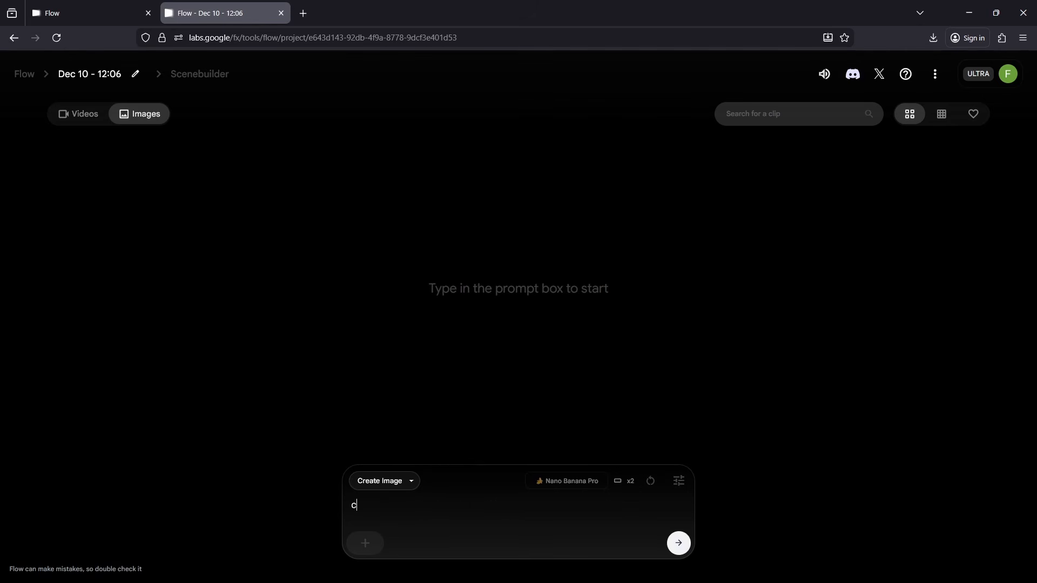
text(reate low poly version of vw golf )
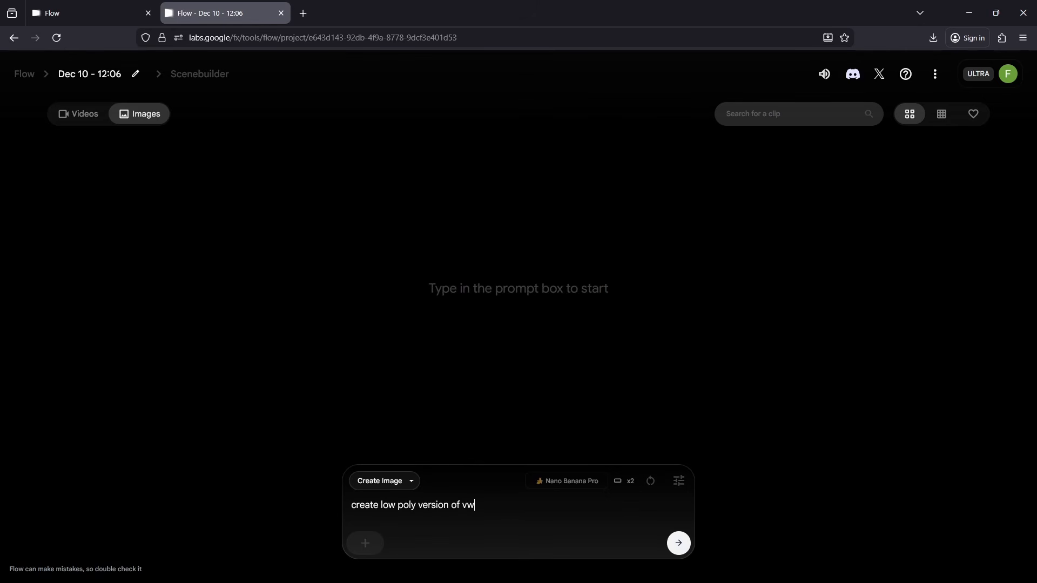
text(mark 1)
key(Return)
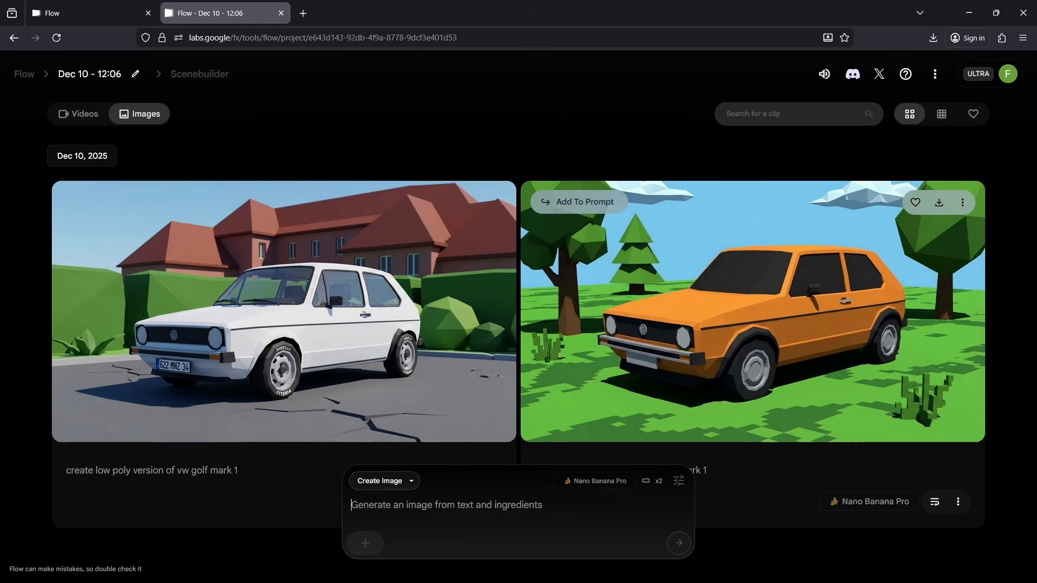
Step: Open the orange car image for editing and submit "create reference image. Side view, front view, back view and top view"
click(764, 296)
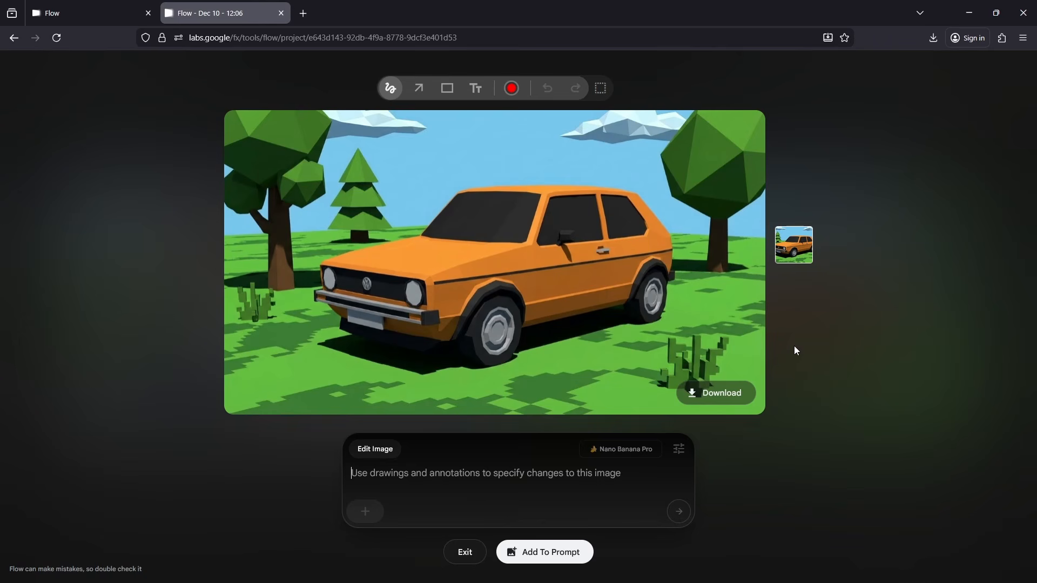
text(create refe)
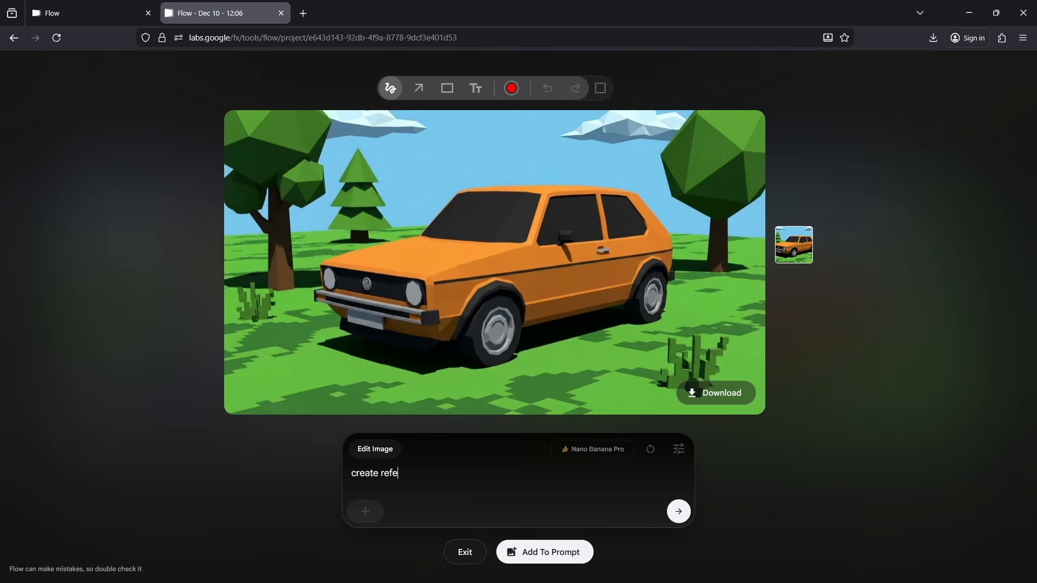
text(rence image )
text(Sl)
text(ide vie)
text(w, front view)
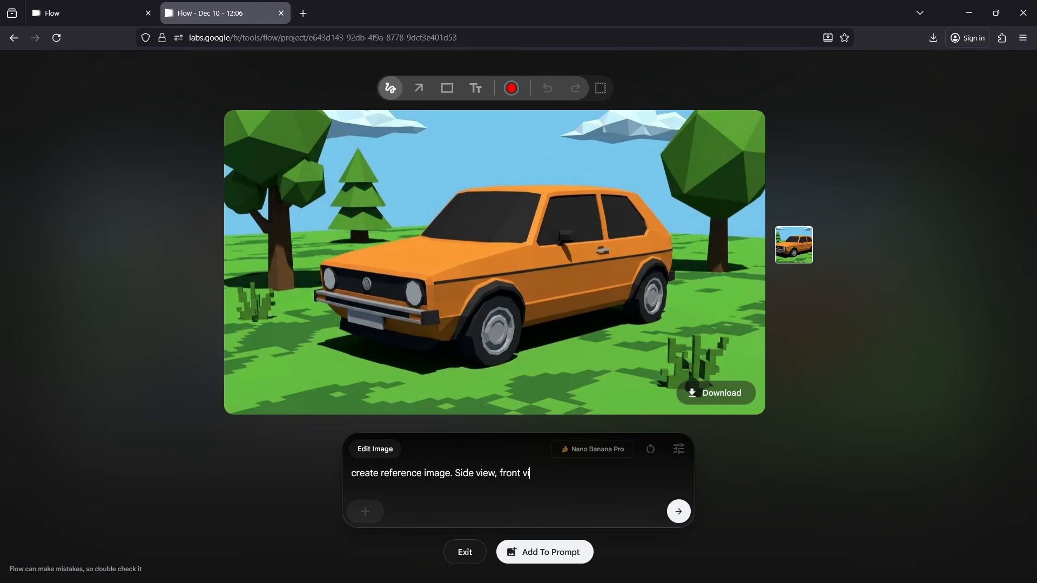
text(, back view,)
key(BackSpace)
key(BackSpace)
text(and top view)
key(Return)
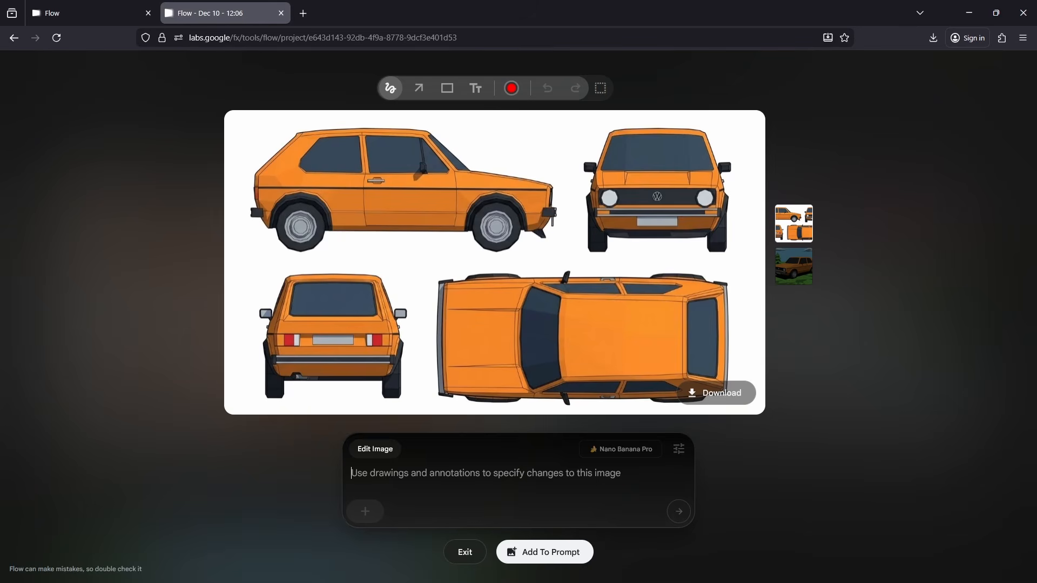
Step: Edit the four-view reference image with the prompt "visible mesh"
text(visible me)
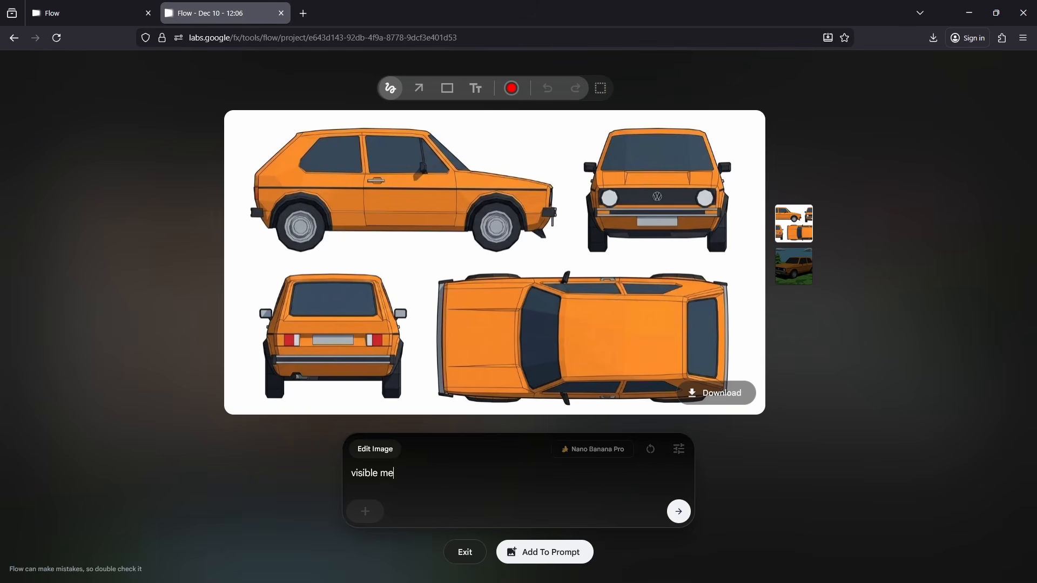
text(sh)
key(Return)
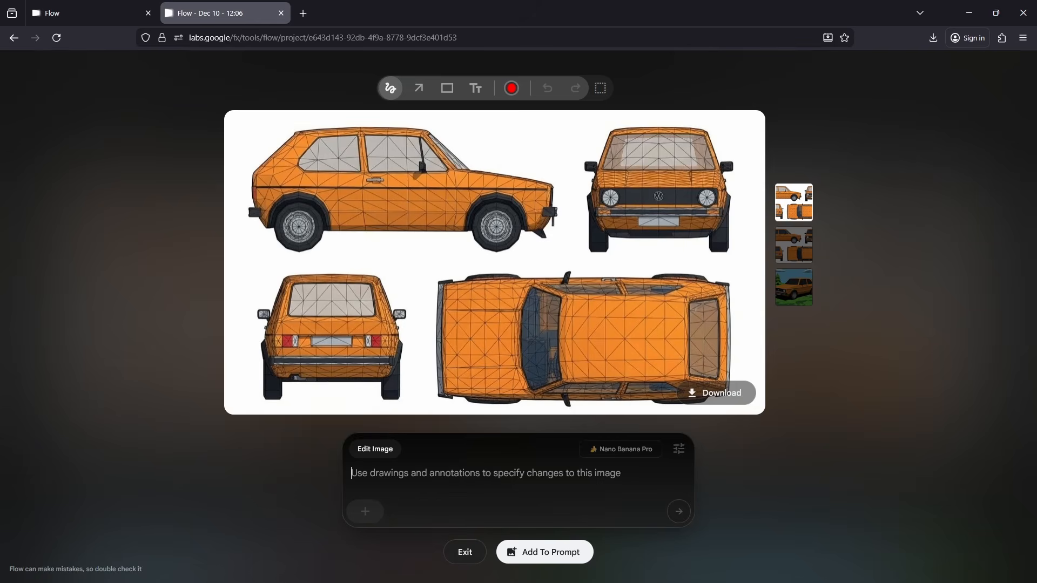
Step: Convert the triangulated reference with the prompt "make it quad mesh"
text(make it )
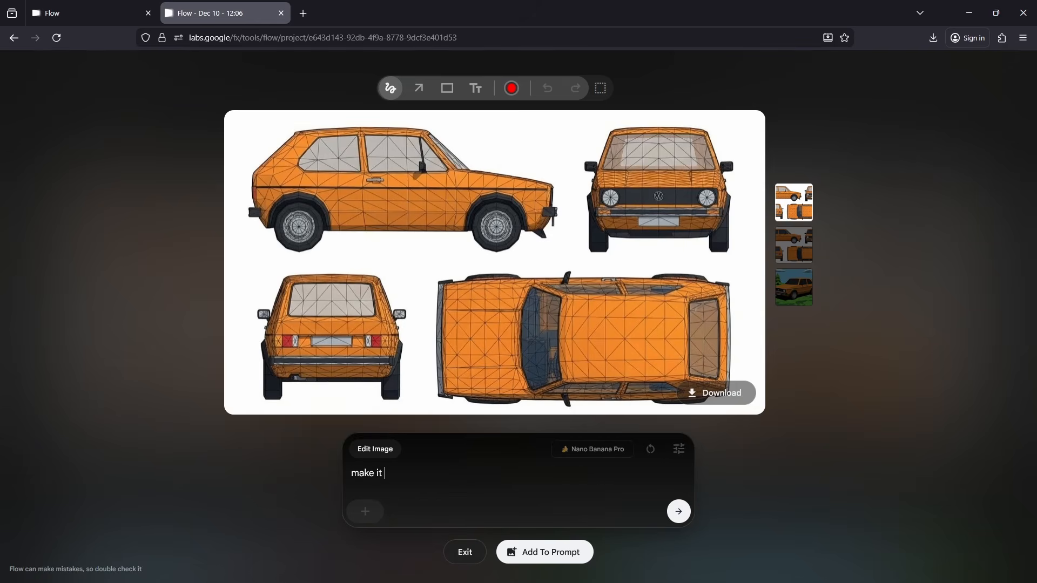
text(quad mesh)
key(Return)
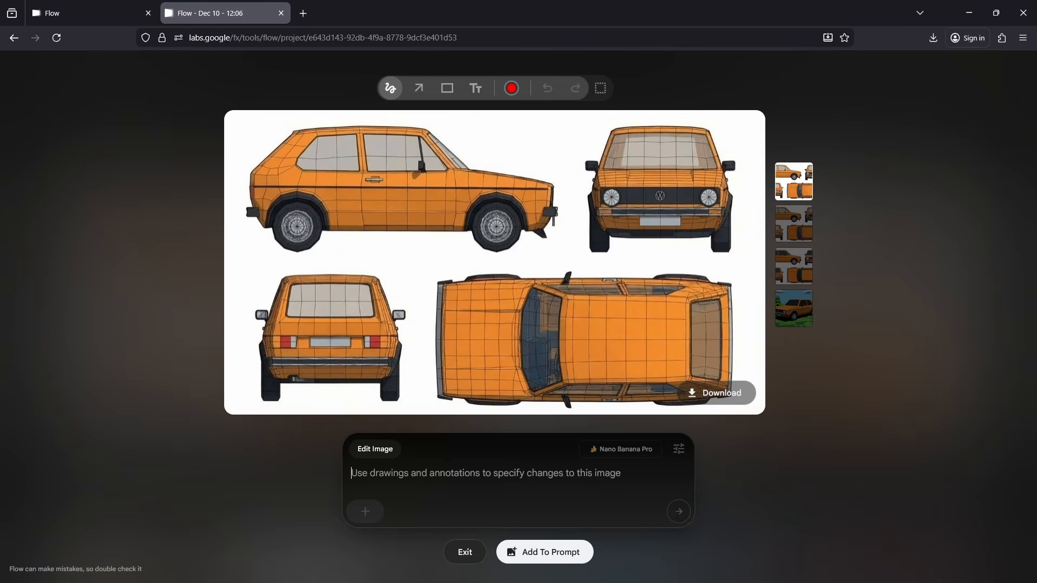
Step: Edit the quad-mesh reference image with the prompt "remove background"
text(remove back)
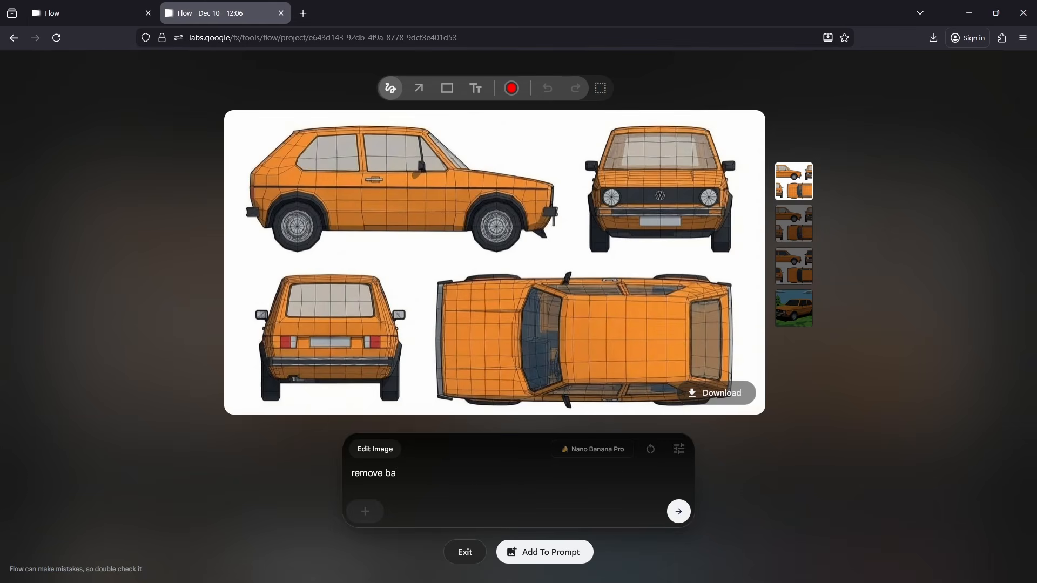
text(ground)
key(Return)
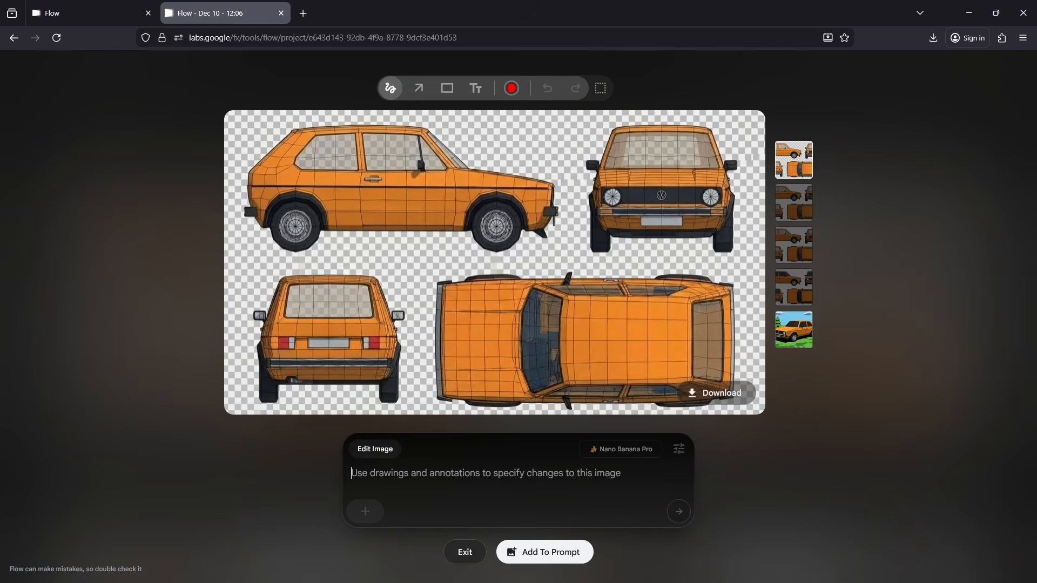
Step: Restyle the car reference image with the prompt "make it blueprint style"
text(make)
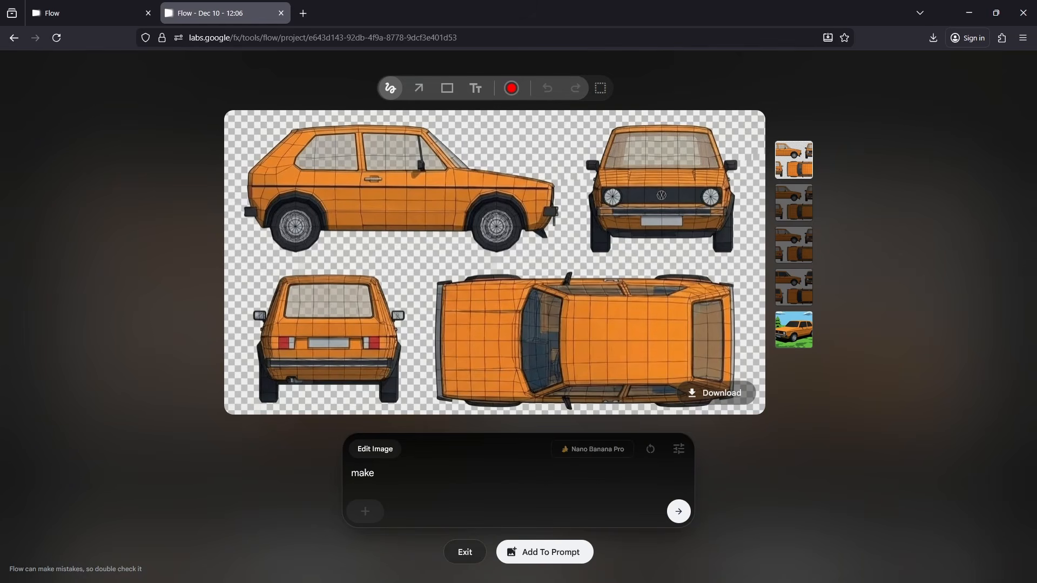
text( it blueprint style)
key(Return)
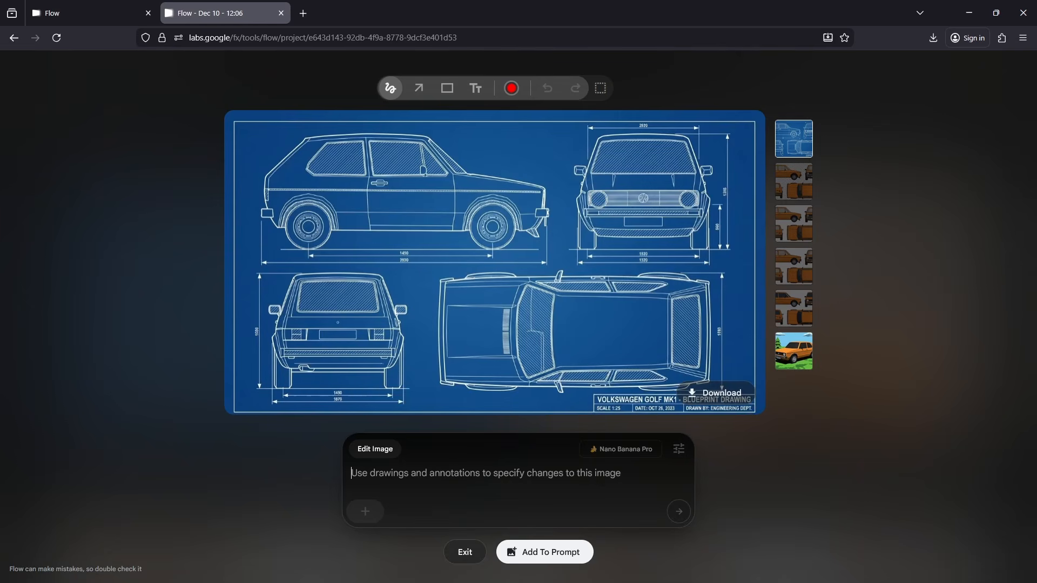
Step: Return to the background-removed version and submit "remove color keep the mesh. white lines of the mesh dark background"
click(801, 176)
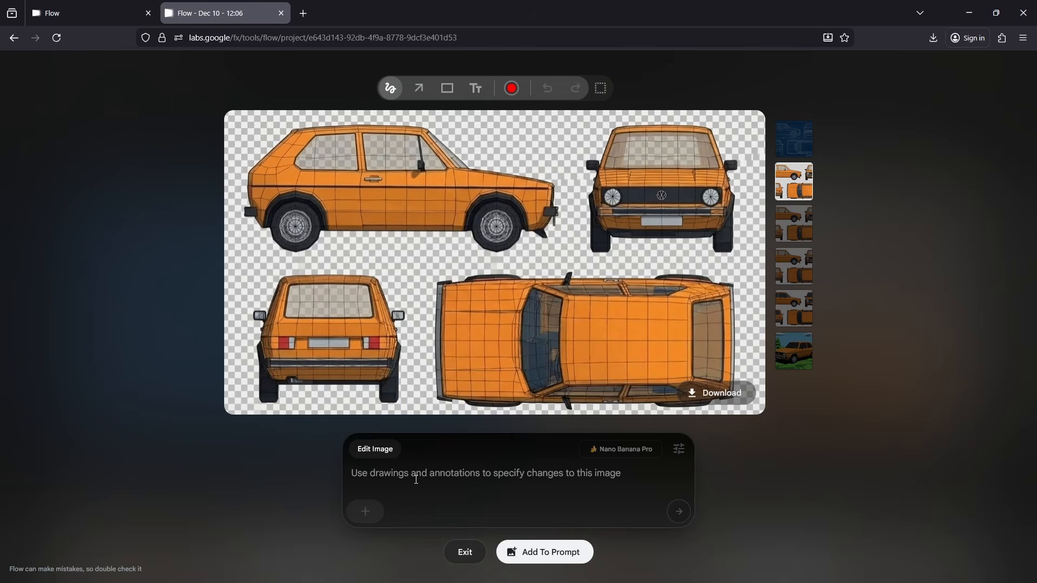
text(remove co)
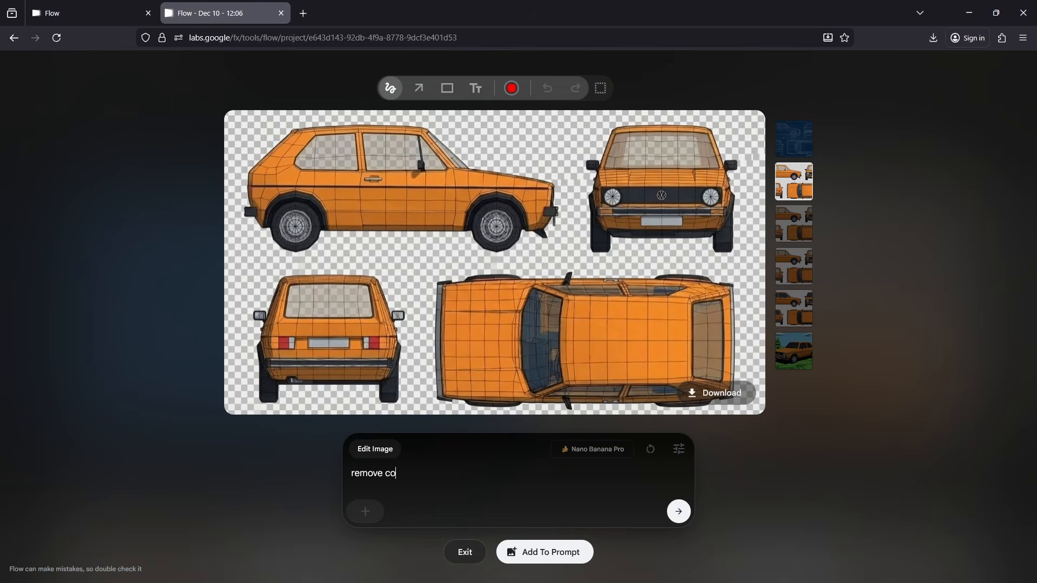
text(lor keep the mesh. white lines of the mesh )
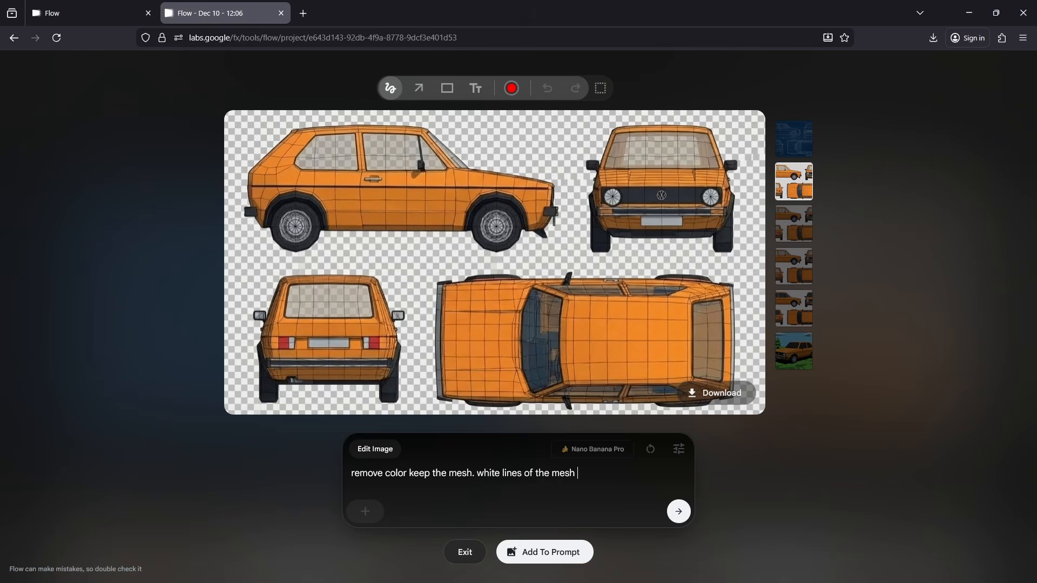
text(dark background)
key(Return)
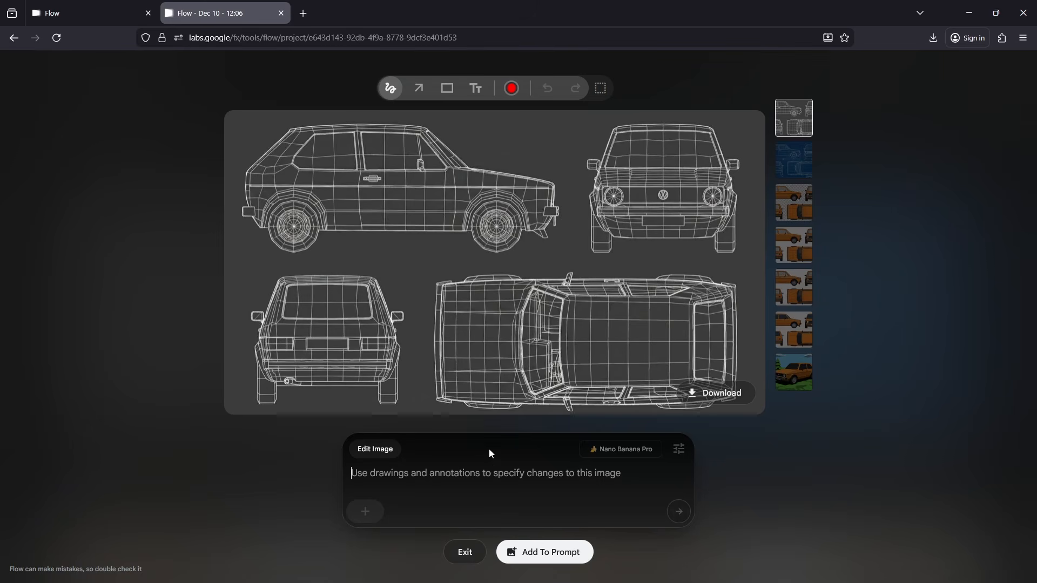
Step: Download the white wireframe reference image, open the file to inspect its mesh lines up close, and close the viewer
click(725, 393)
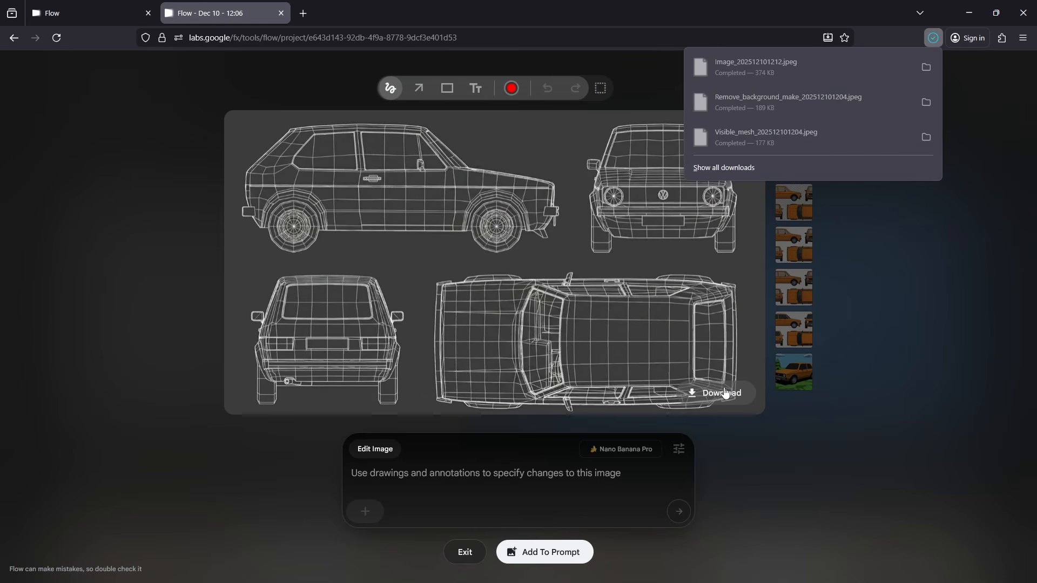
click(762, 80)
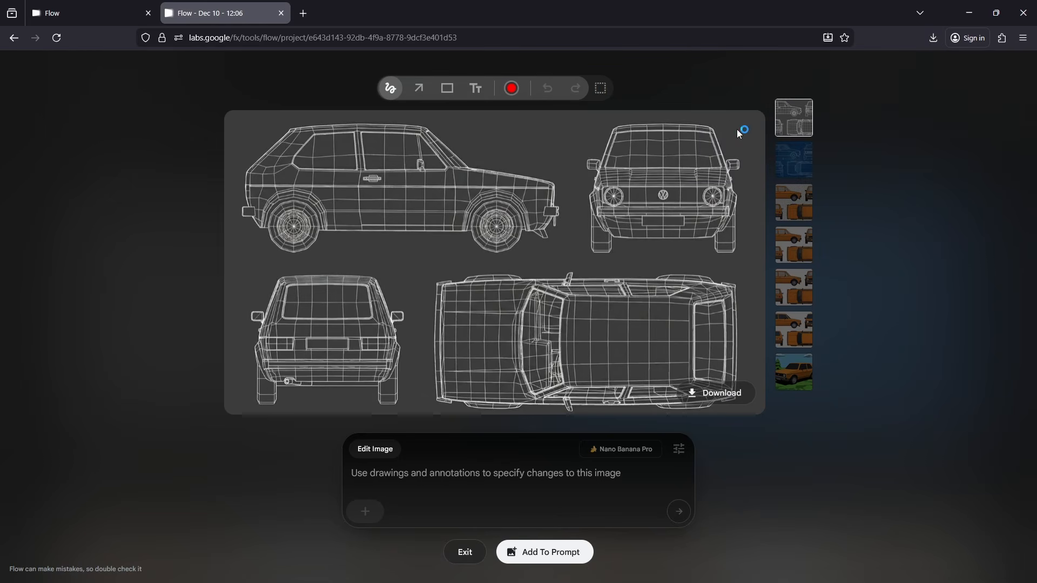
scroll(482, 244, up, 6)
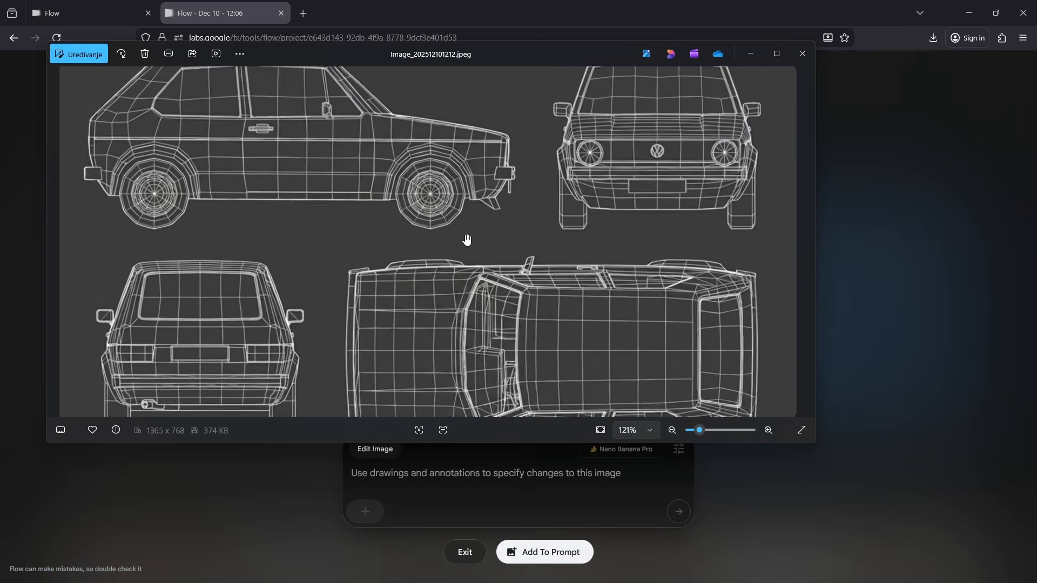
drag(557, 251, 679, 359)
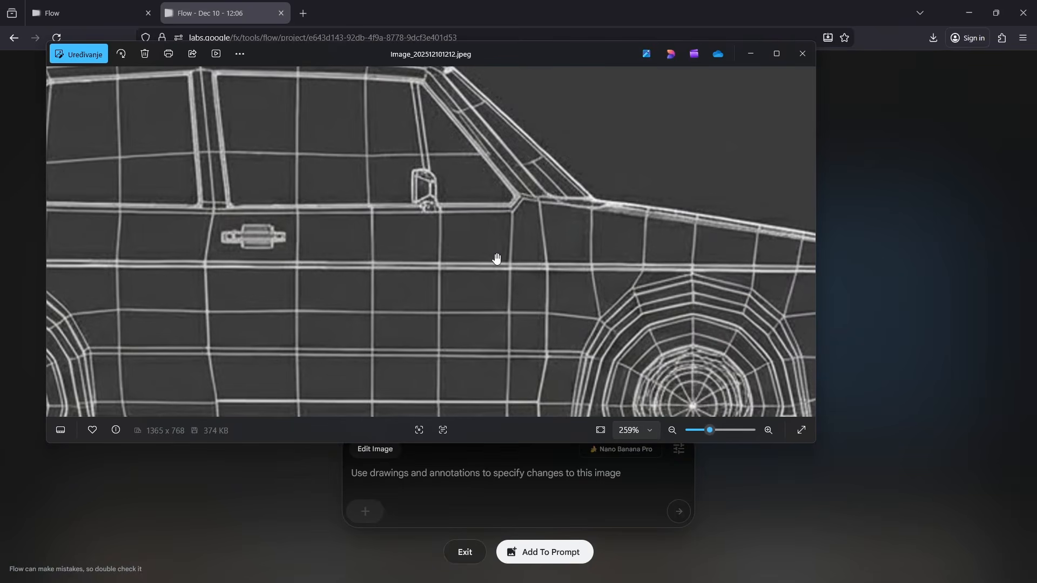
drag(497, 259, 689, 325)
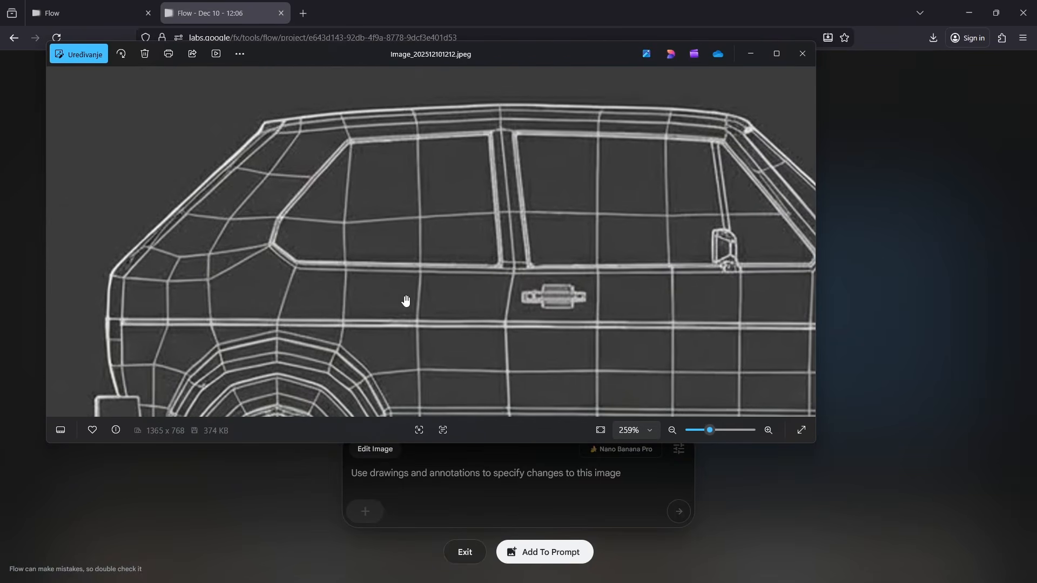
drag(405, 301, 326, 199)
scroll(573, 243, down, 2)
scroll(591, 249, down, 3)
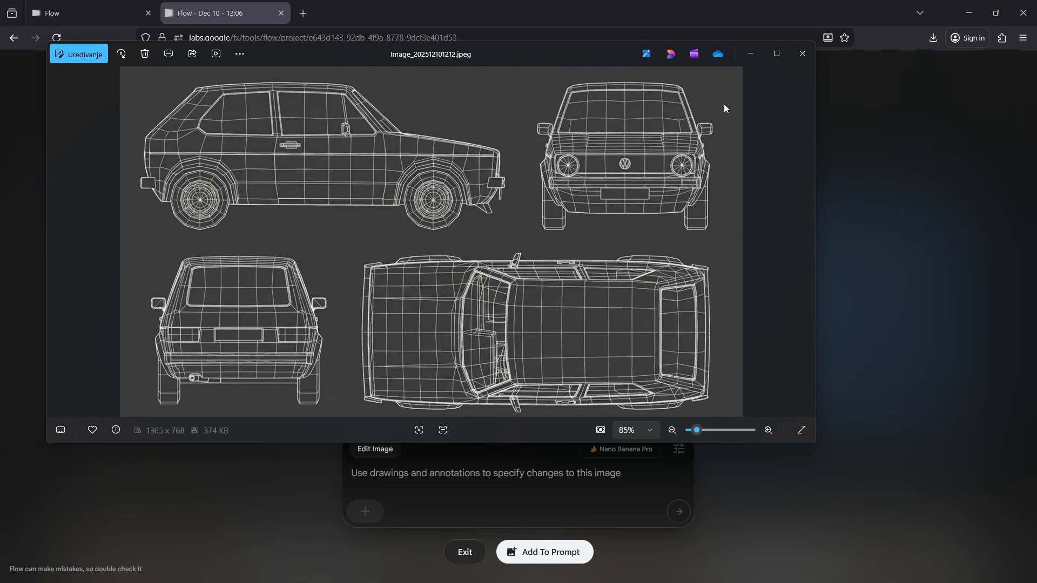
click(804, 54)
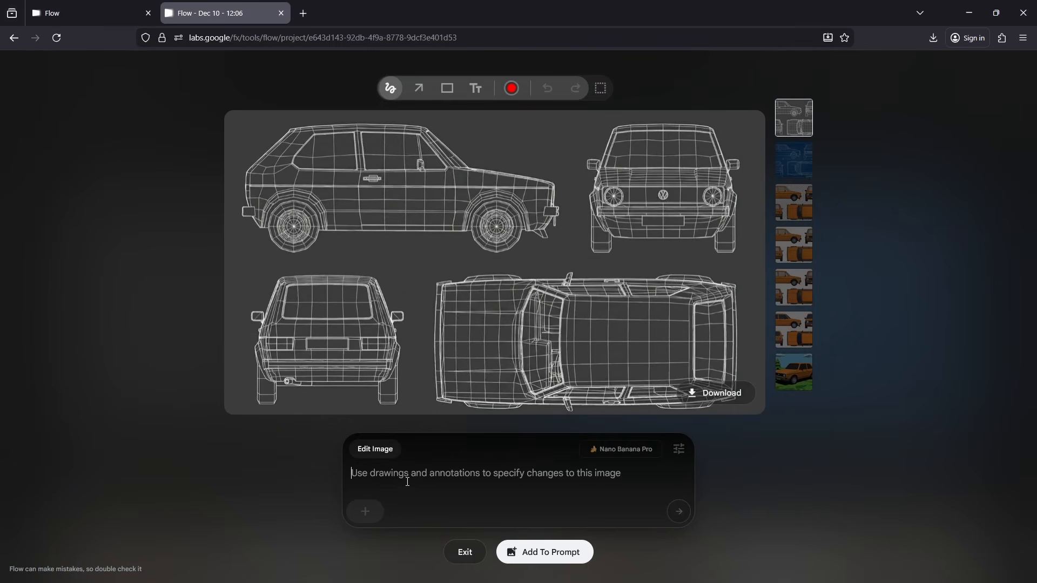
Step: Submit the edit prompt "make low poly reference image of vw golf mark 1 interior" on the exterior wireframe sheet
click(408, 482)
text(make low po)
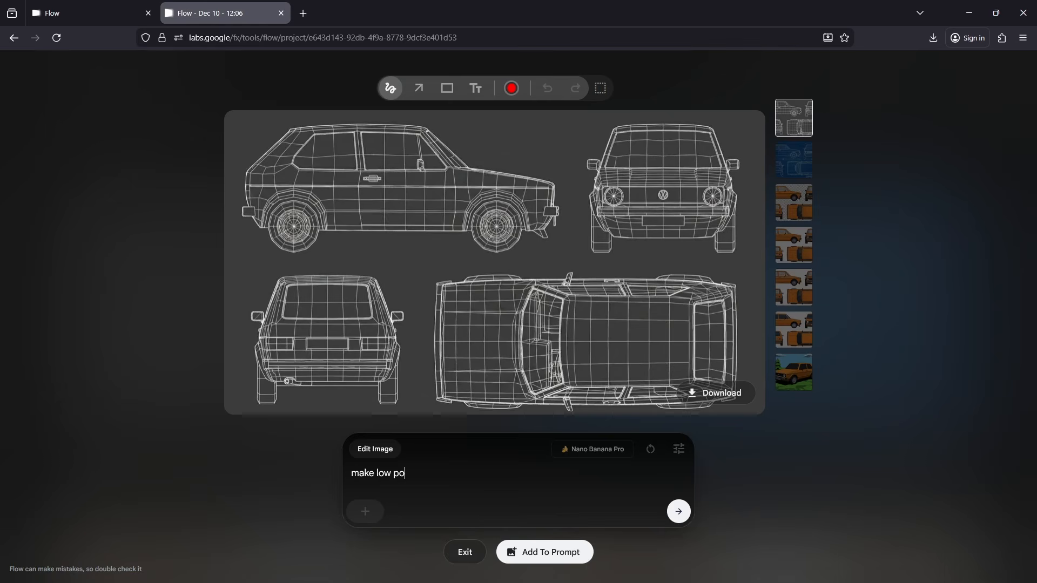
text(ly reference image of vw golf mark )
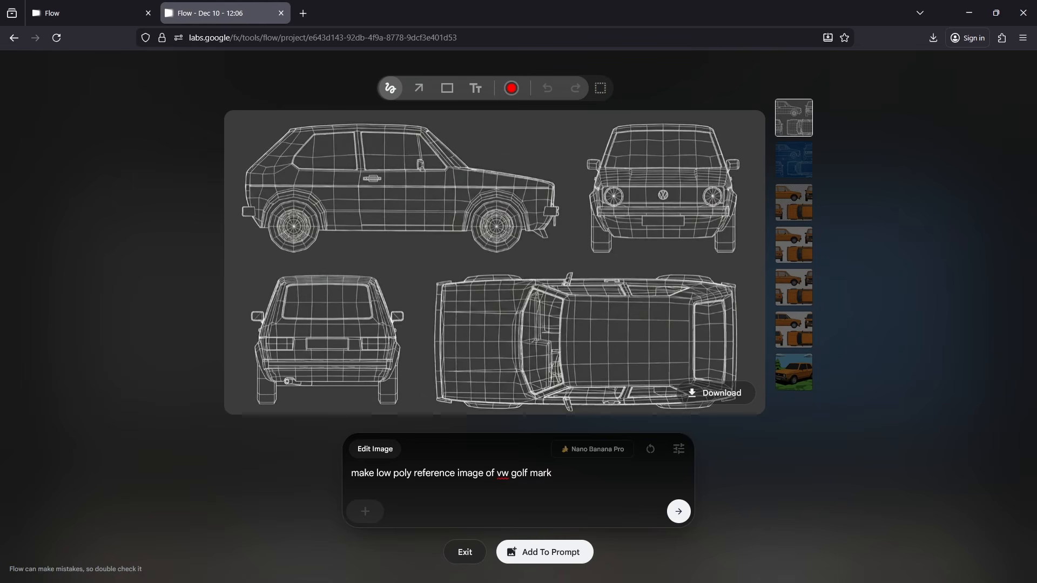
text(1 interior)
key(Return)
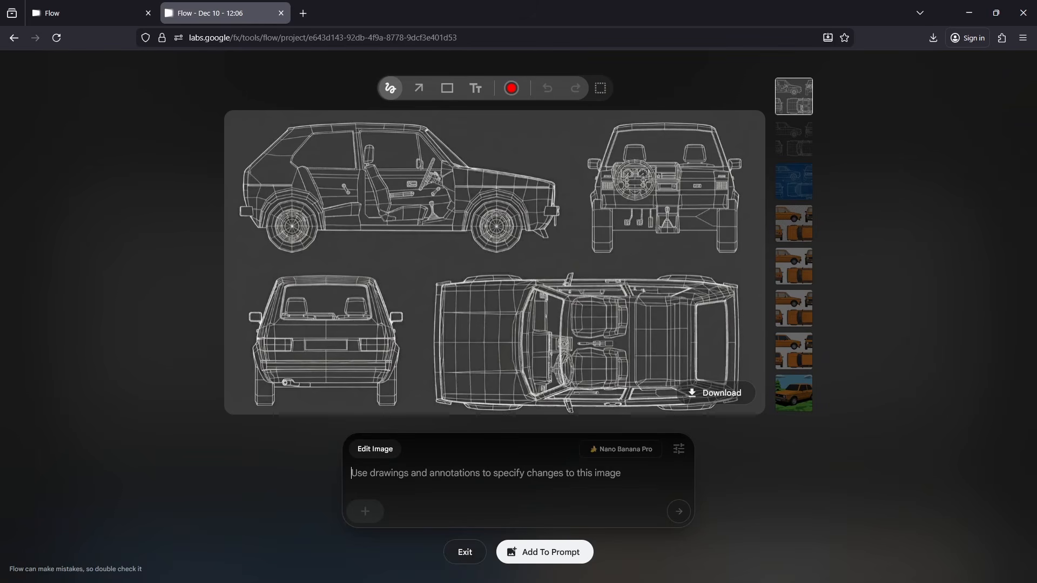
Step: Edit the generated interior sheet with the prompt "remove exterior leave only low poly interior with mesh visible"
text(remove exterio)
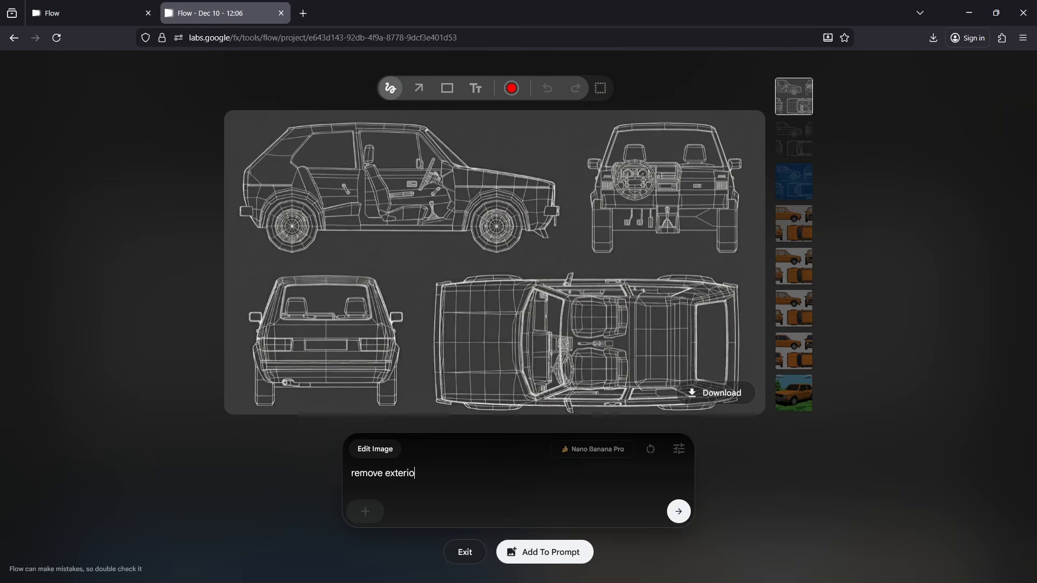
text(r leve only)
key(BackSpace)
key(BackSpace)
key(BackSpace)
key(BackSpace)
key(BackSpace)
key(BackSpace)
key(BackSpace)
key(BackSpace)
text(ave only low poly interior with me)
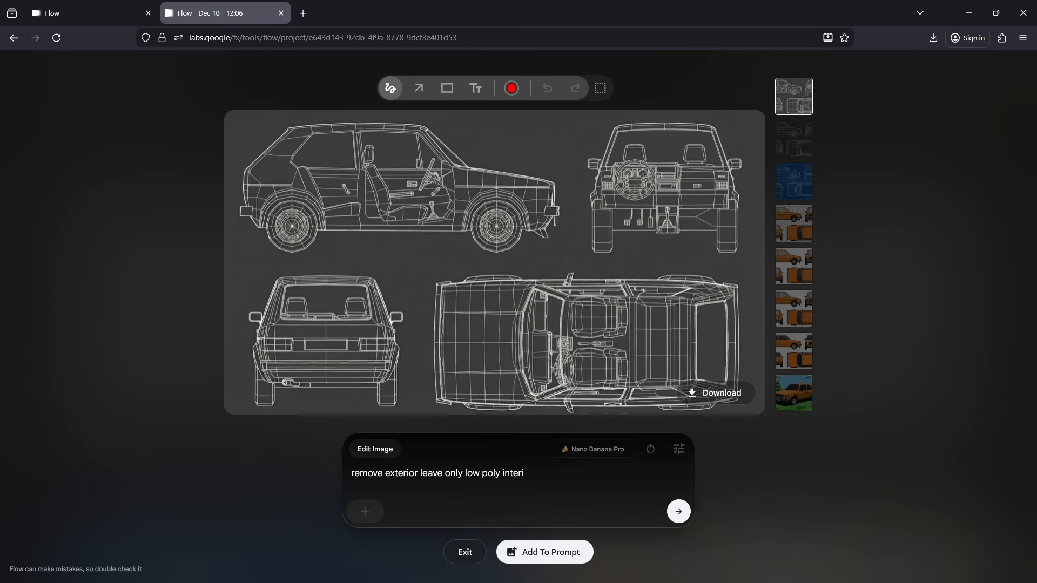
text(sh visible)
key(Return)
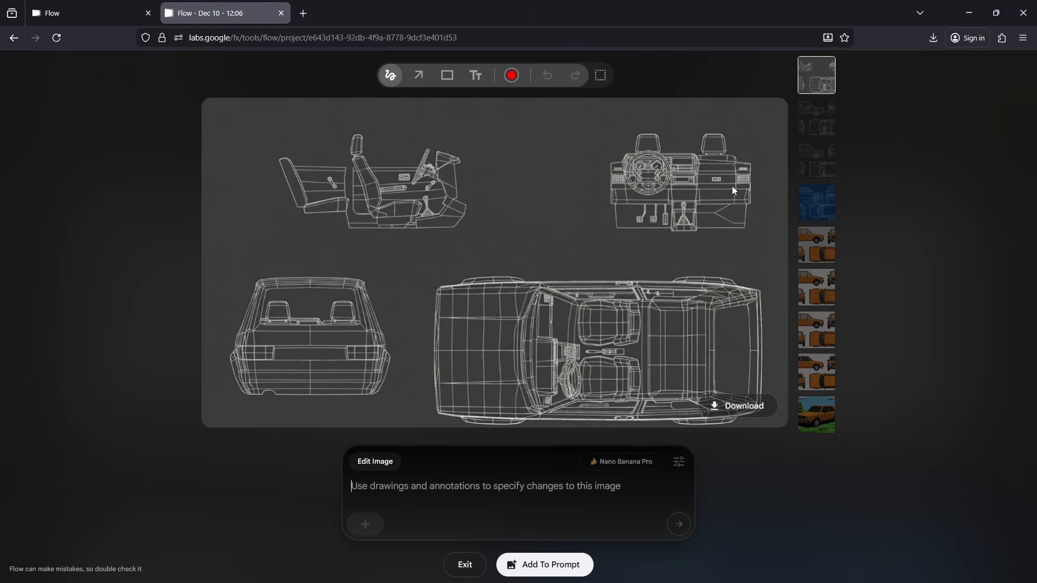
Step: From the exterior wireframe, submit "create low poly interior of vw golf mark 1 make interior full visible with mesh and make body of the car invisible"
click(821, 172)
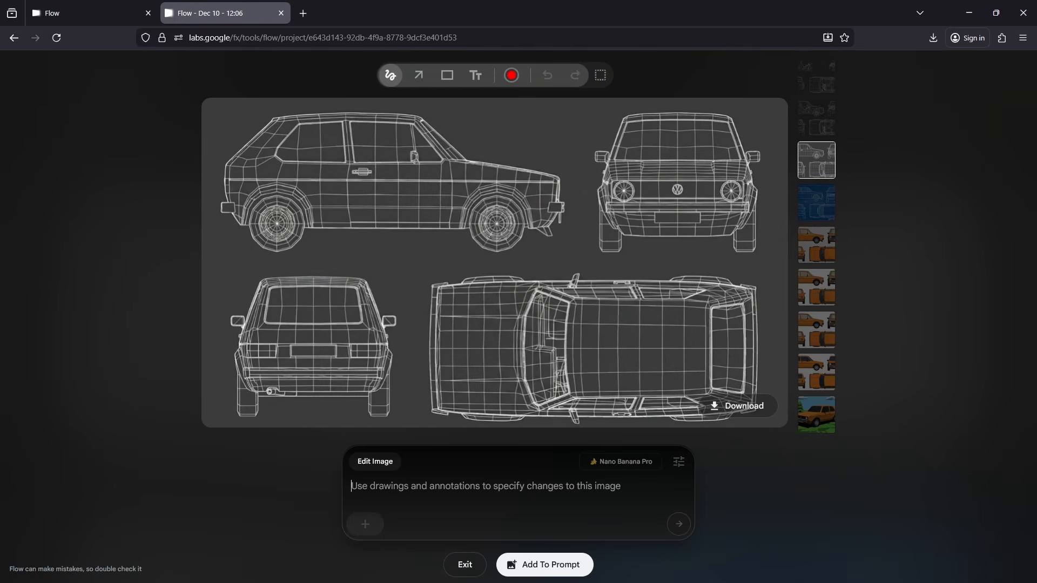
text(create )
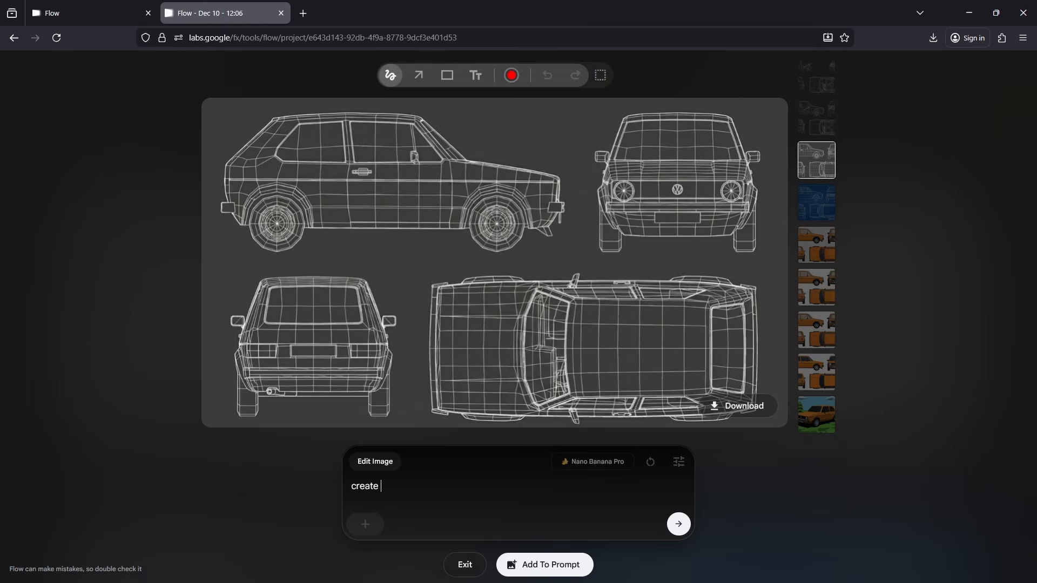
text(low poly interior of vw go)
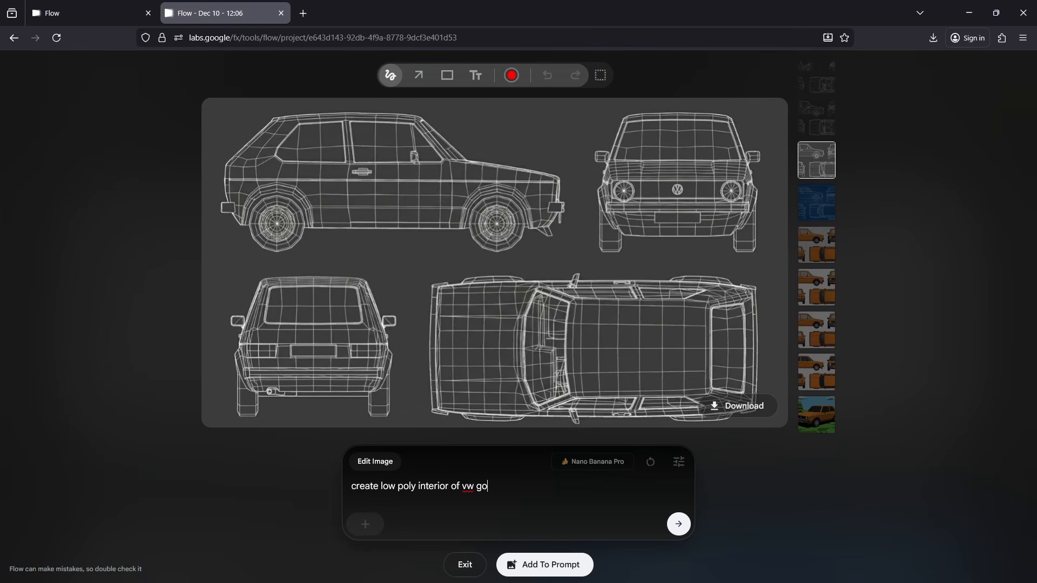
text(lf mark 1 make interior full visible)
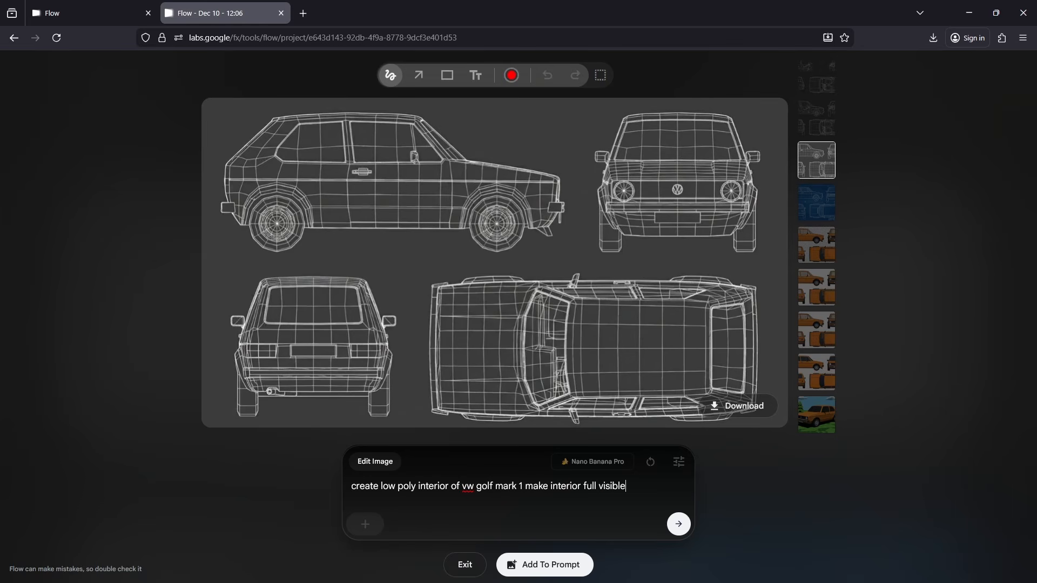
text( with mesh and make bod)
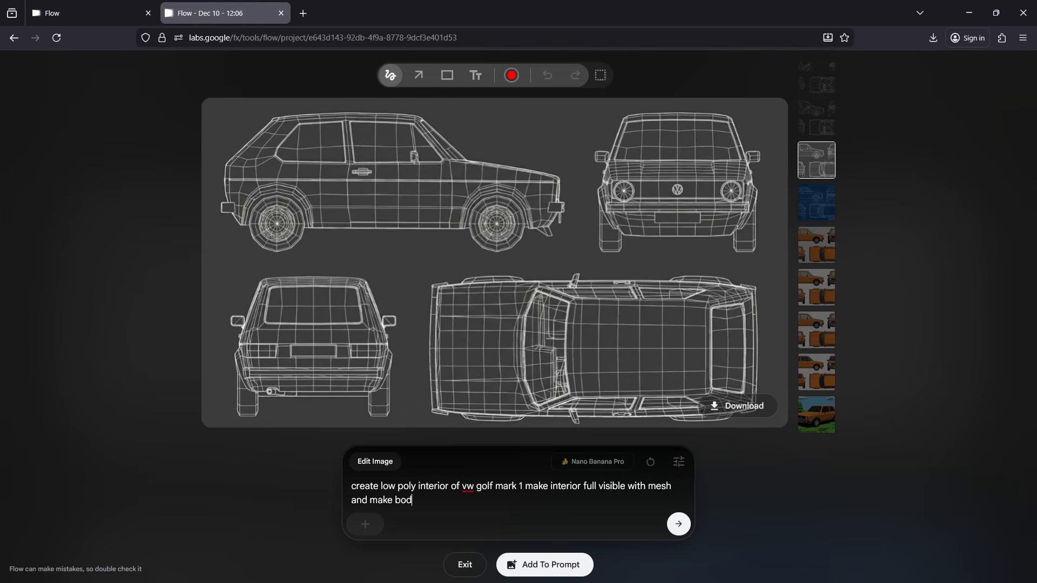
text(y of the car invisible)
key(Return)
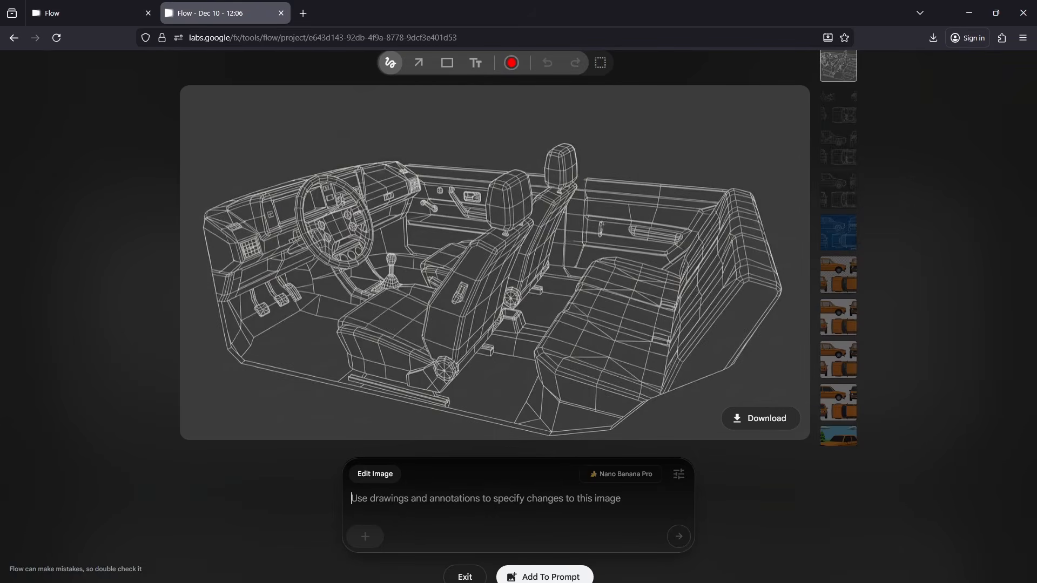
Step: Isolate the seat from the full interior wireframe with the prompt "low poly reference of front seat"
click(413, 505)
text(lo)
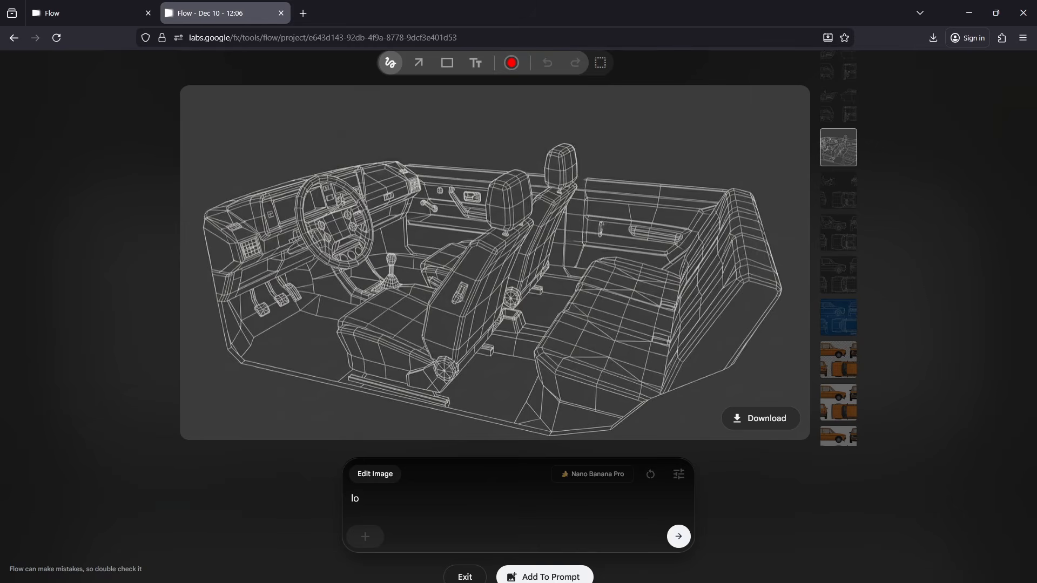
text(w poly reference of front seat)
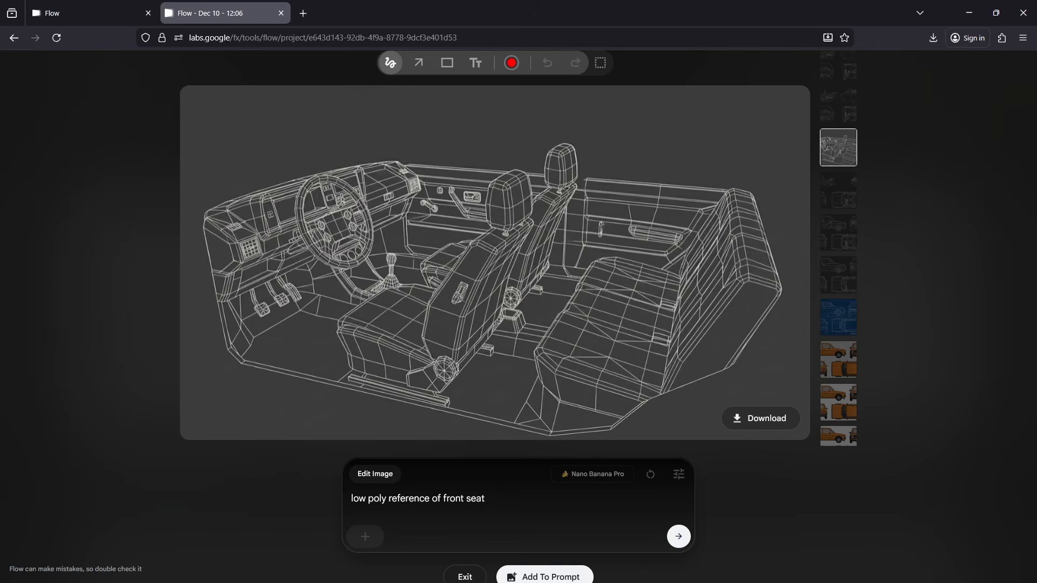
key(Return)
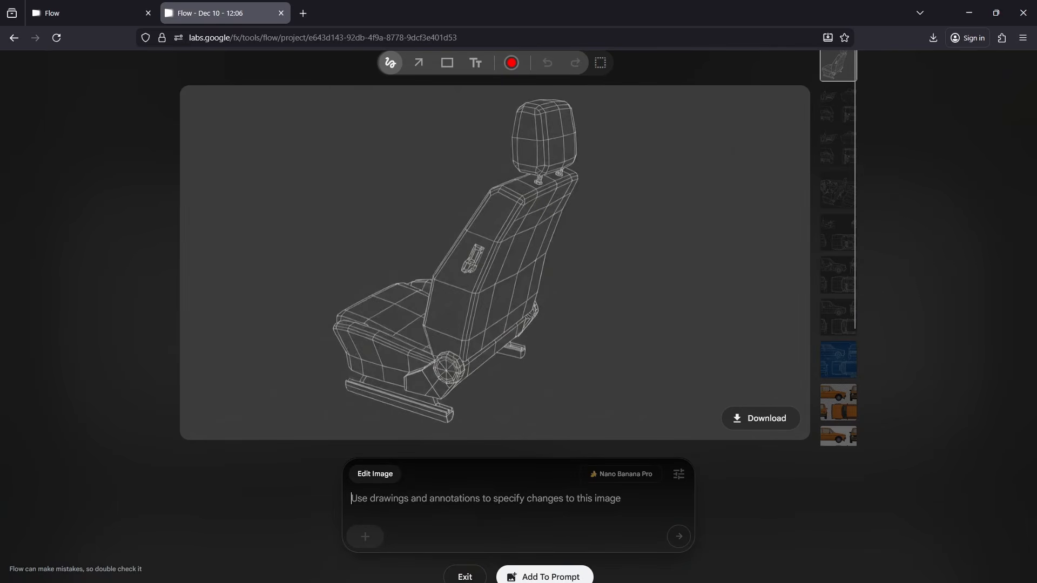
Step: Generate a multi-view sheet of the front seat with the prompt "front view back view side view and top view"
text(f)
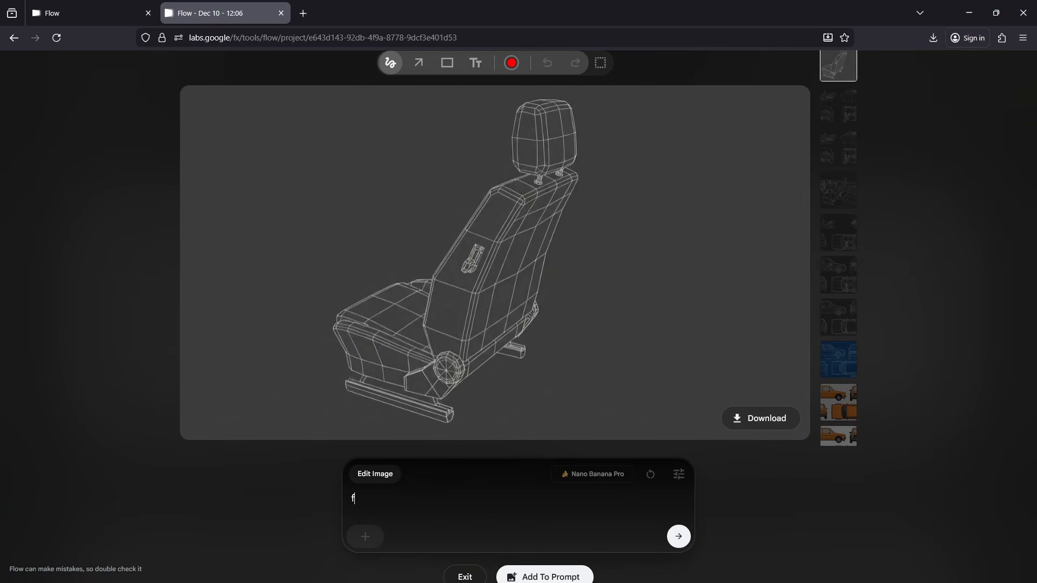
text(ront view back view side view a)
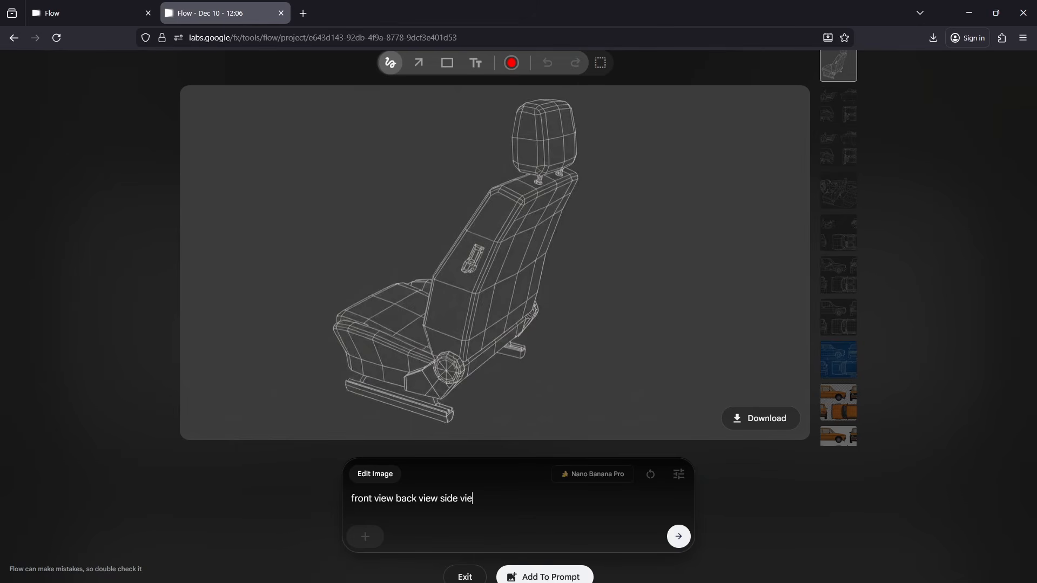
text(nd top view)
key(Return)
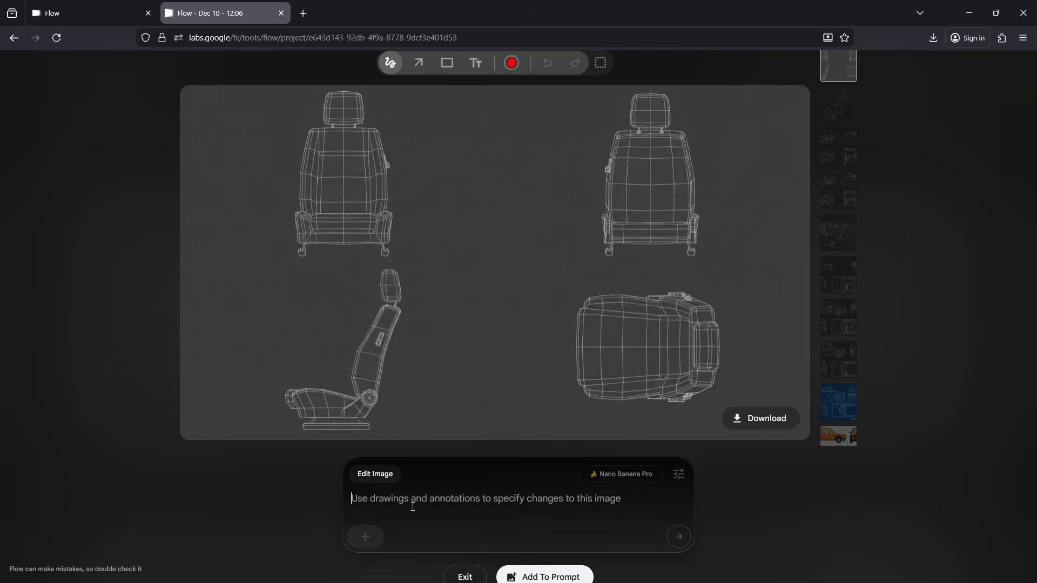
Step: Return to the full interior wireframe and submit "give me only dashboard pedals gear shifter and gerar shifter bridge"
click(838, 232)
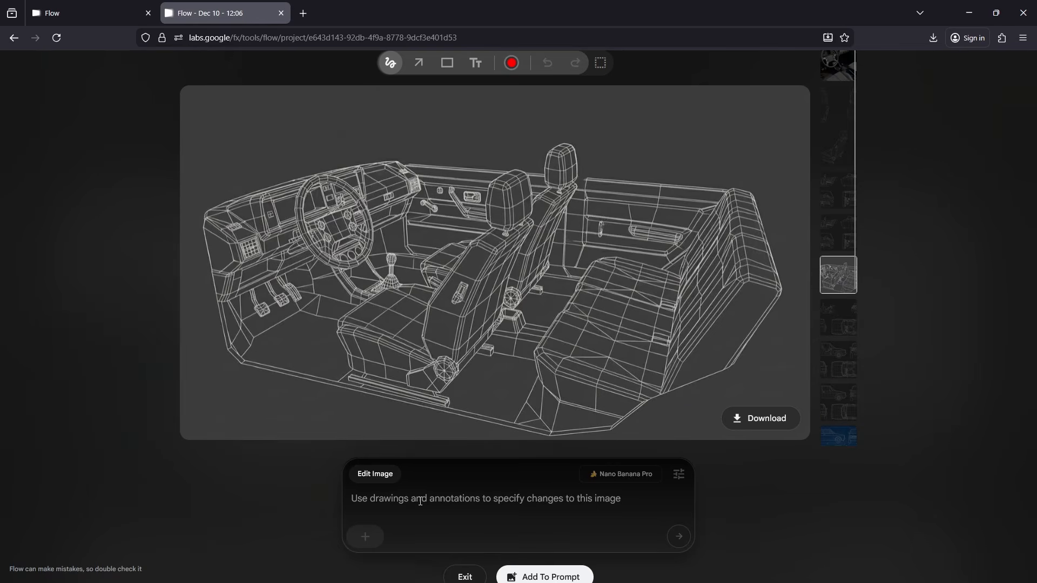
text(give meonly)
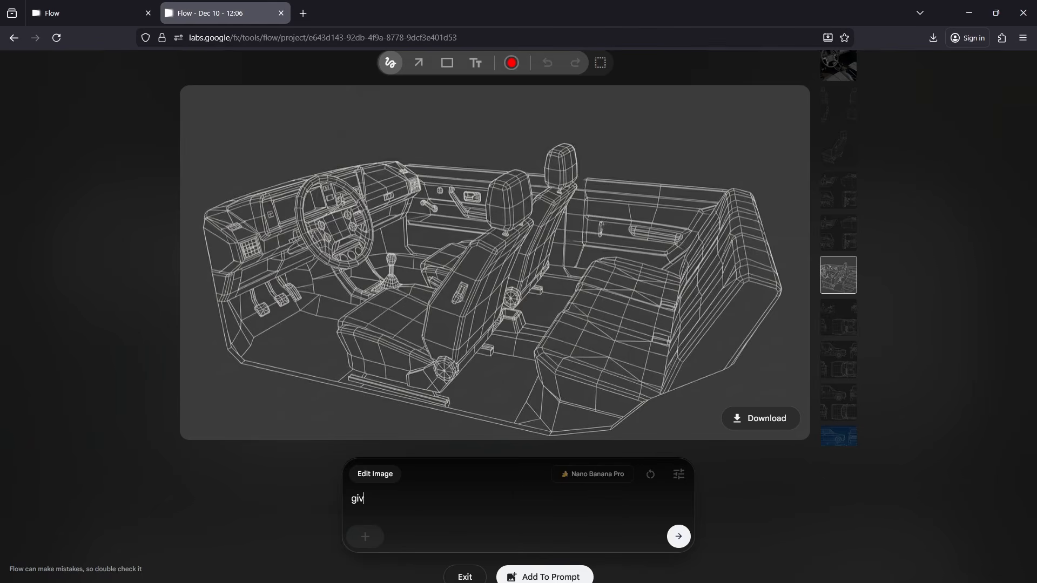
key(BackSpace)
key(BackSpace)
key(BackSpace)
text(only dashboard pedals gear )
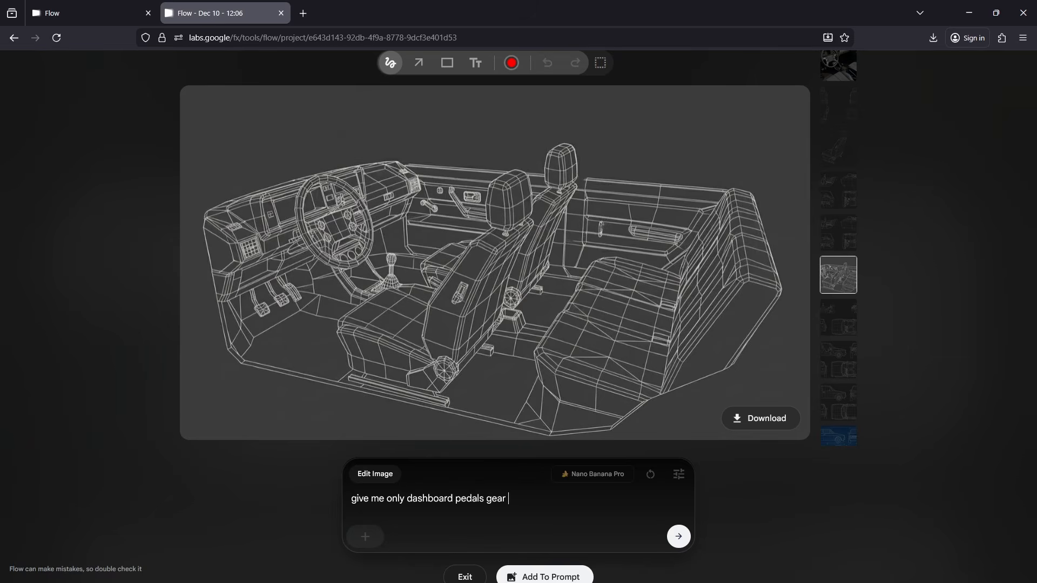
text(shifter and gerar shifter bridge)
key(Return)
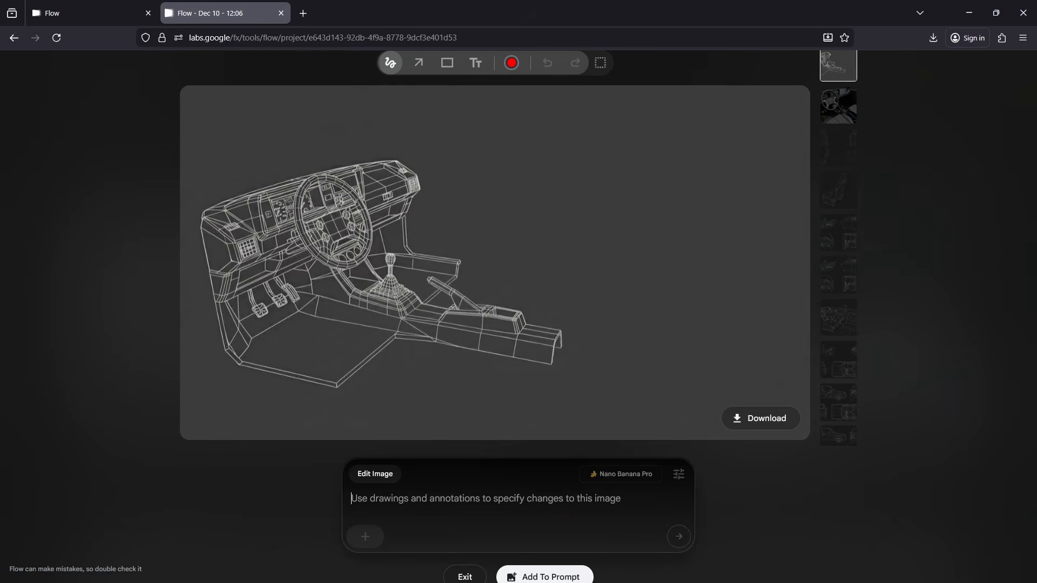
Step: Edit the isolated dashboard wireframe with the prompt "reference image top view side view front view and back view"
text(refe)
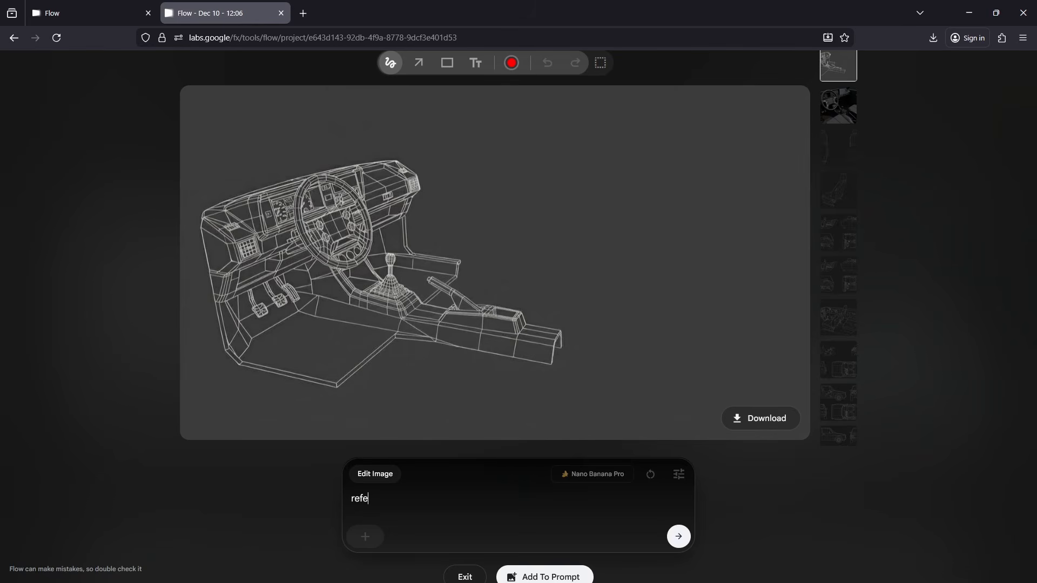
text(rence image top view side vie)
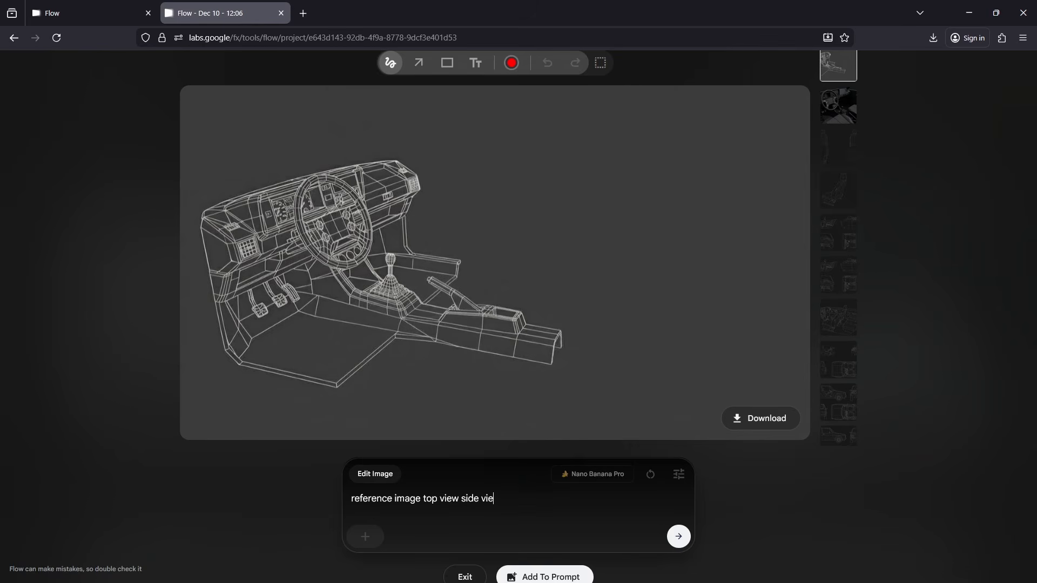
text(w front view and back view)
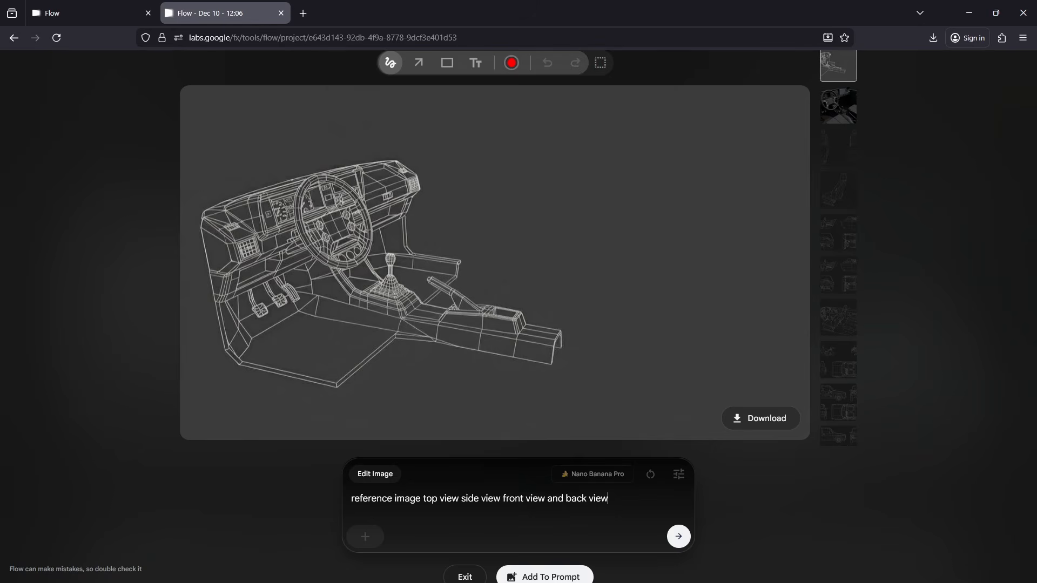
key(Return)
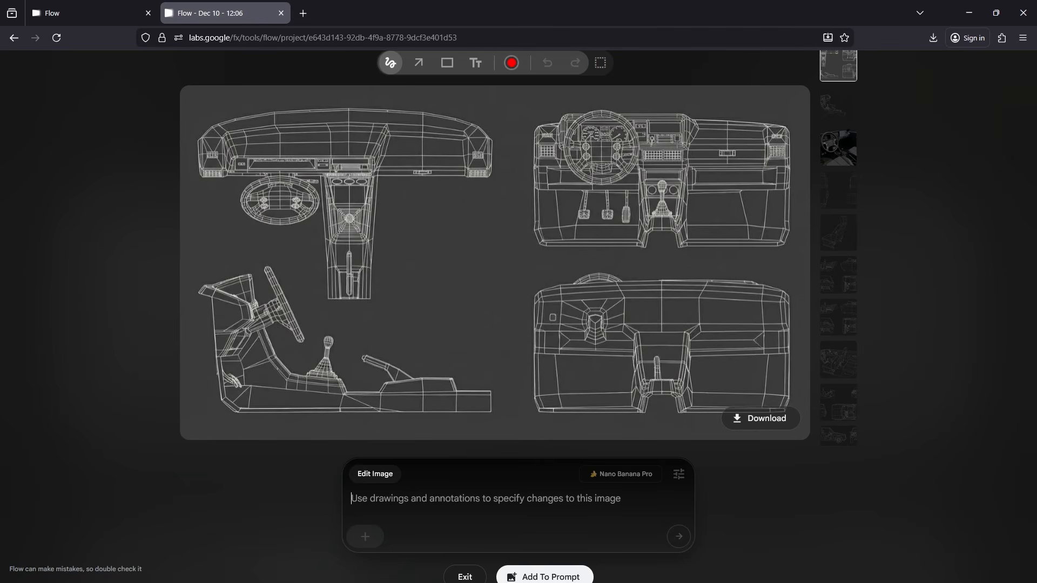
Step: From the full interior wireframe, submit "keep only front door and give me reference image of front door top view side view front view back view"
click(838, 359)
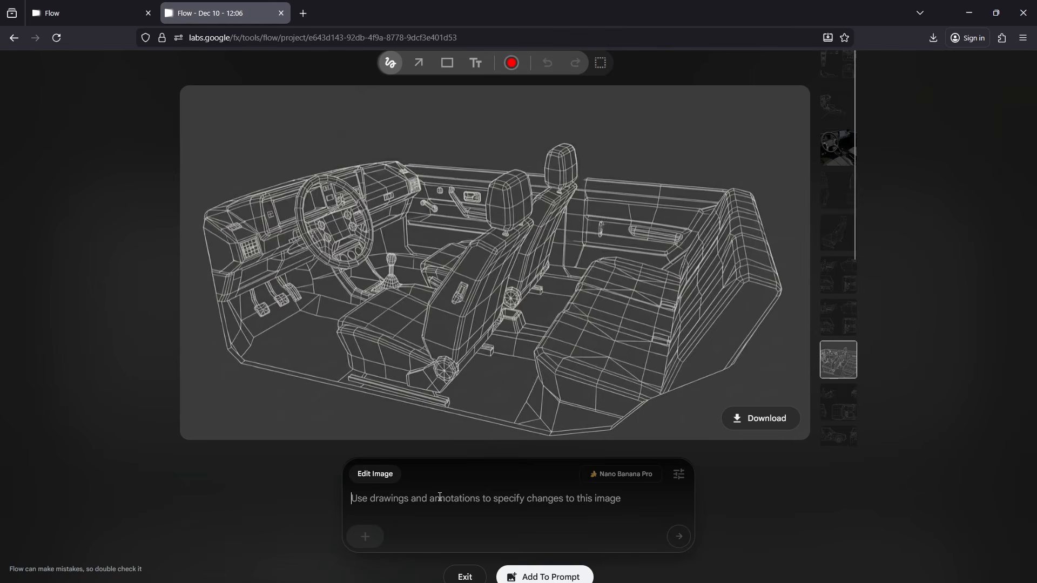
text(keep only fron)
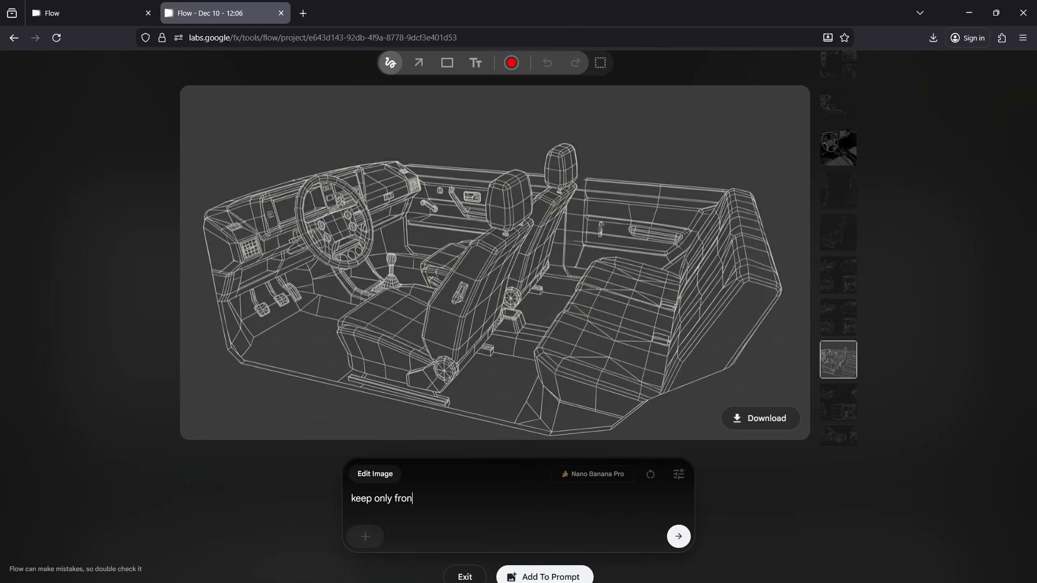
text(t door and give me referece)
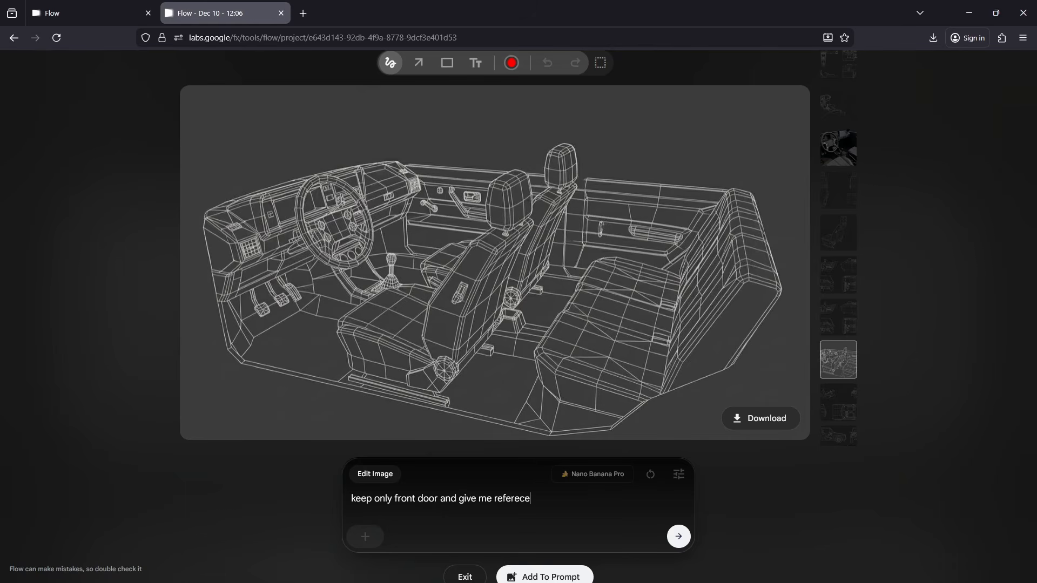
key(BackSpace)
key(BackSpace)
text(nce image of front door to)
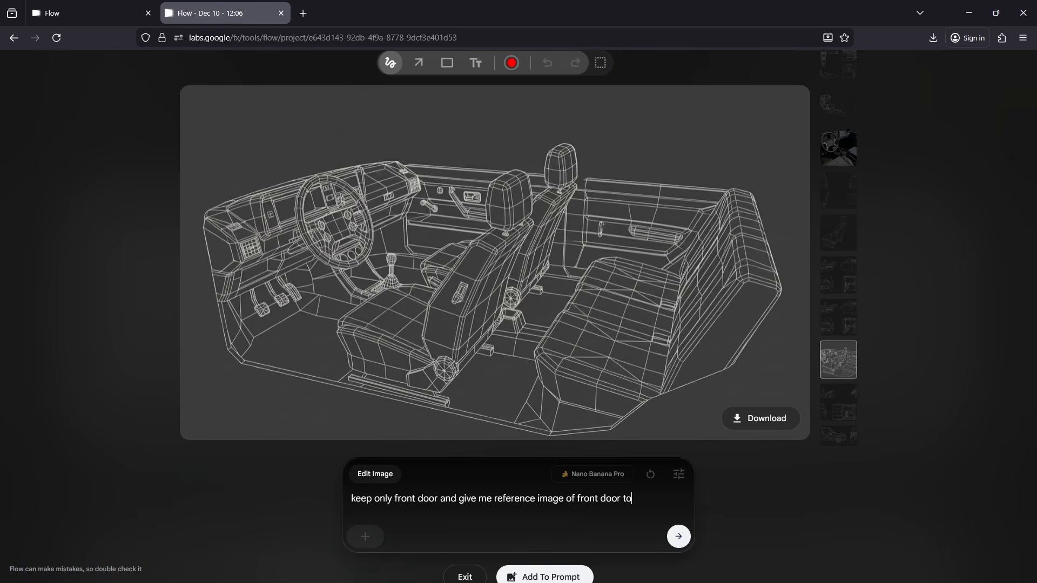
text(p view side view front view back view)
key(Return)
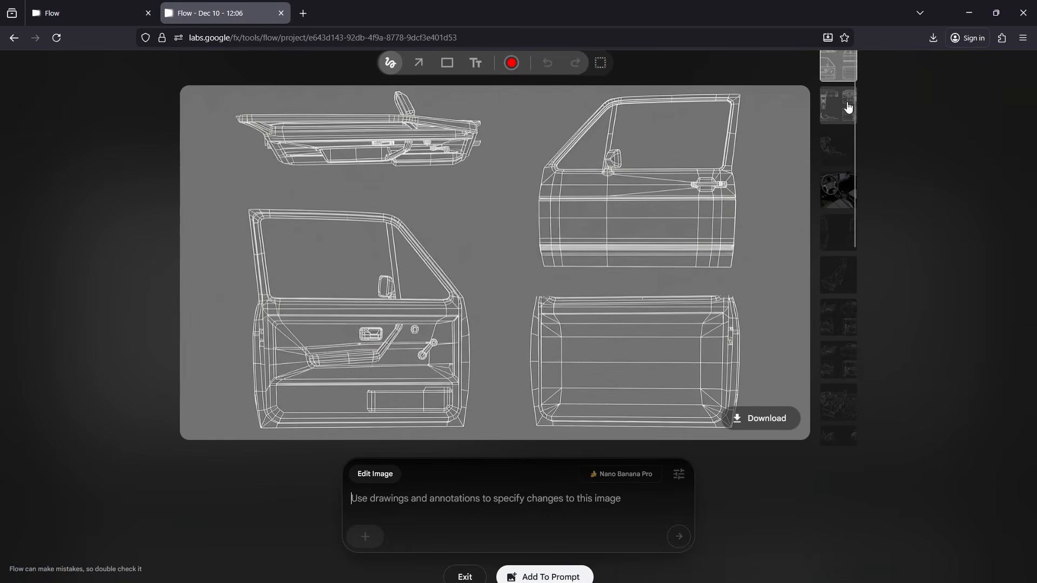
Step: Review the earlier generated wireframes in the history, from the dashboard views and front seat to the multi-view interior sheets
click(848, 110)
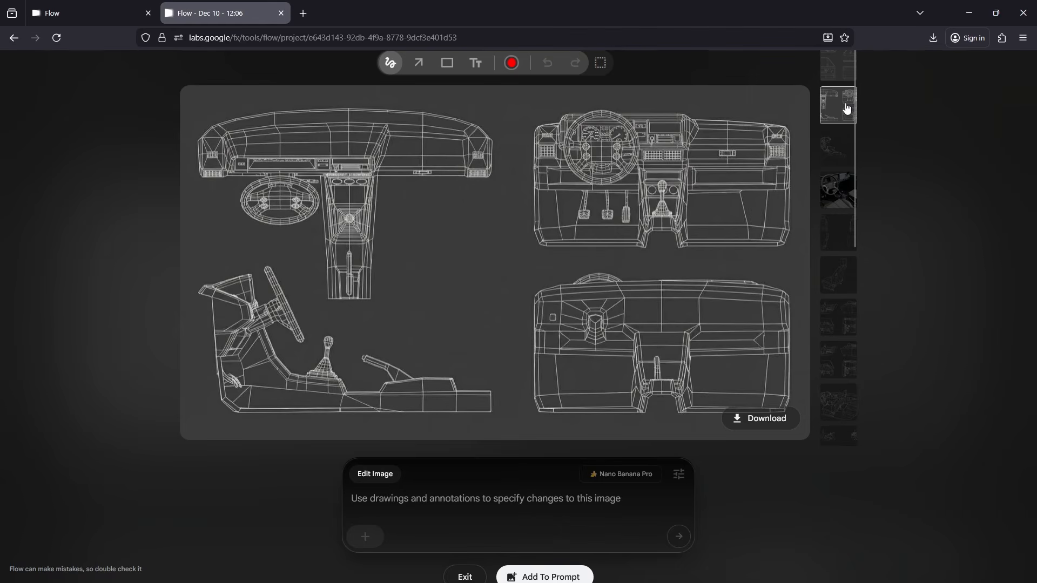
click(836, 154)
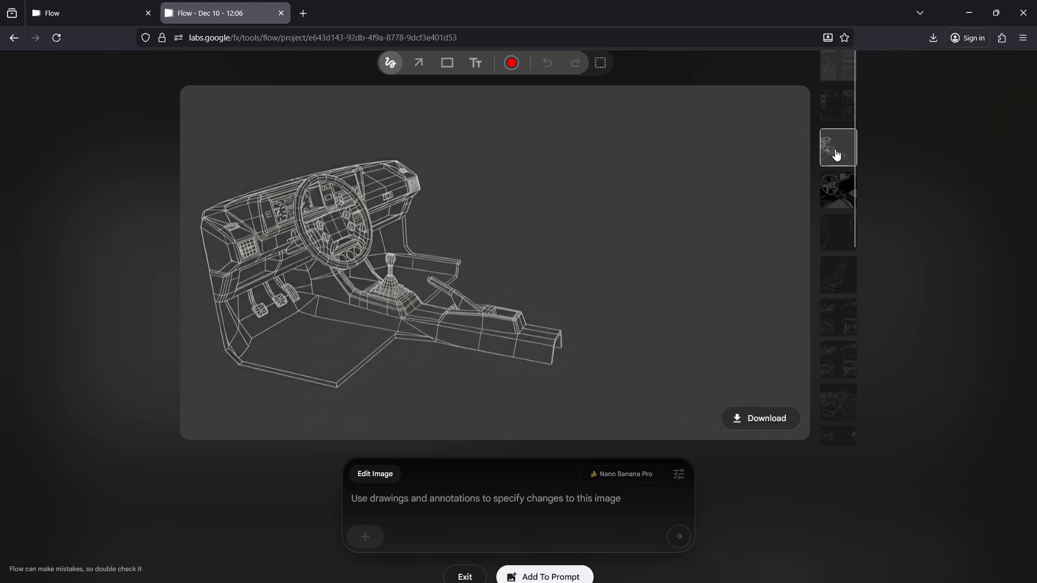
click(837, 282)
click(838, 313)
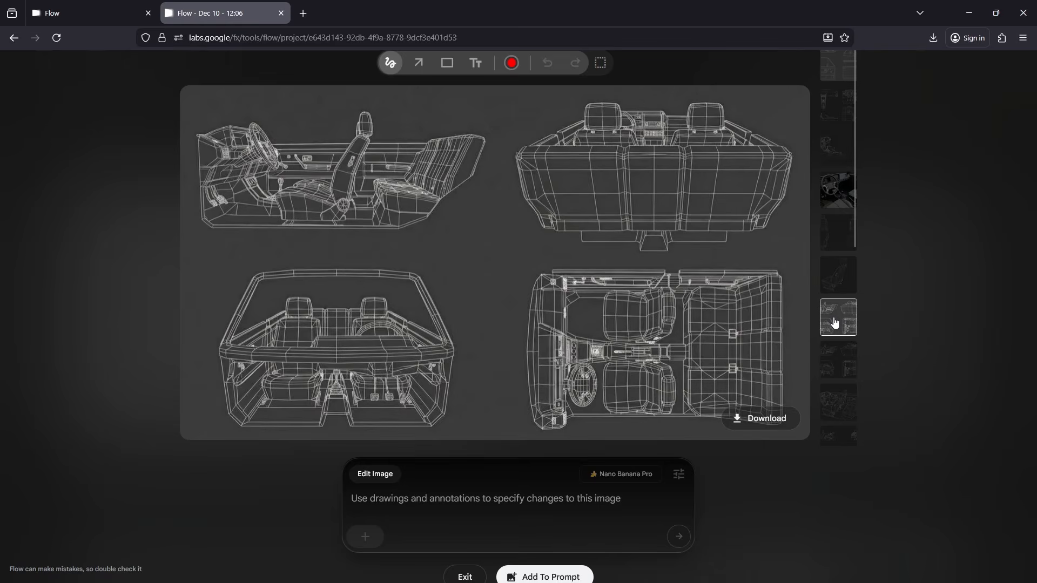
click(846, 359)
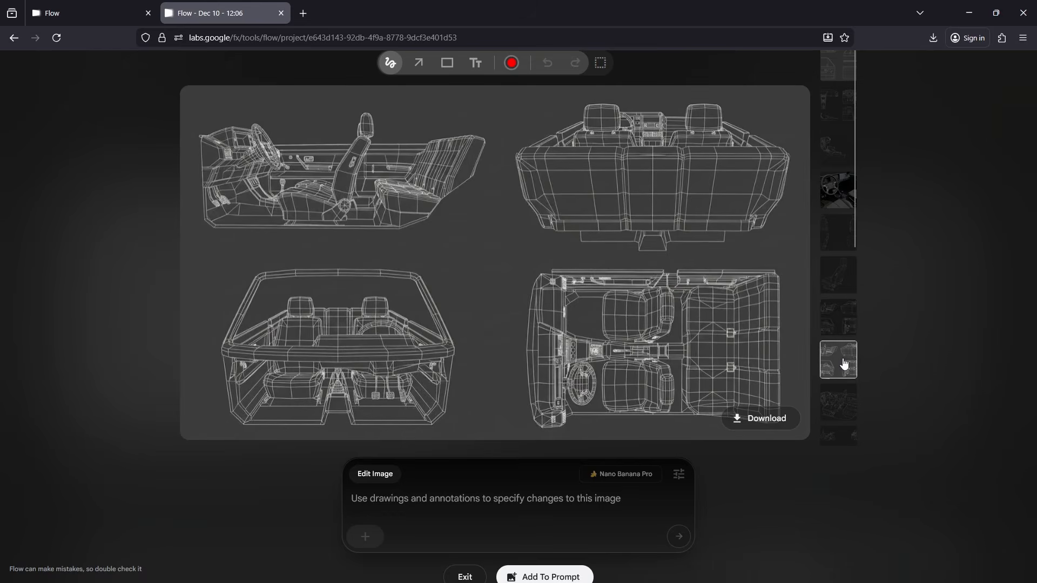
Step: Examine the earlier front seat, interior and cutaway car wireframe sheets in the generation history
click(841, 287)
click(839, 239)
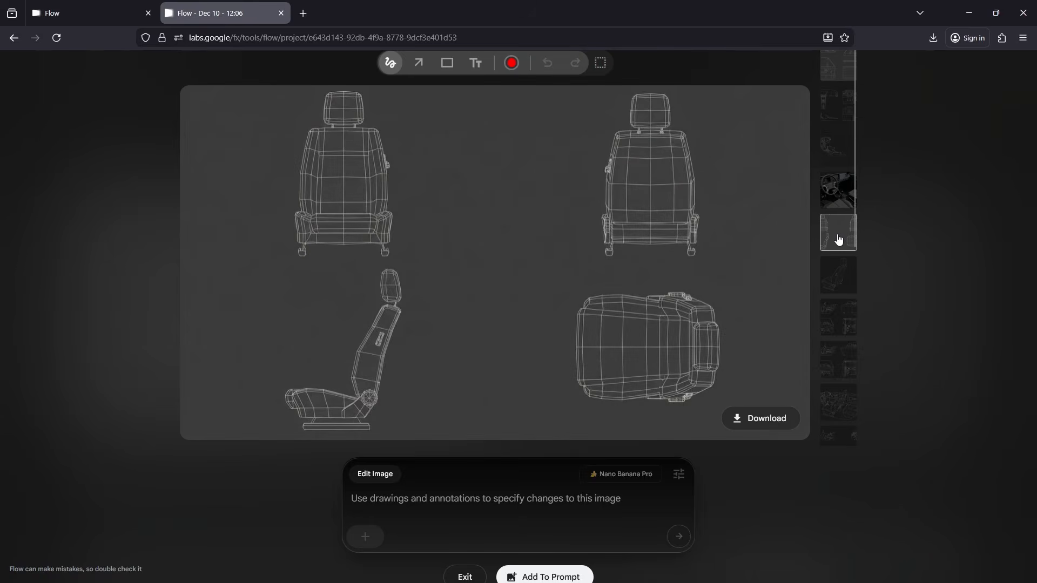
click(841, 360)
scroll(838, 346, down, 3)
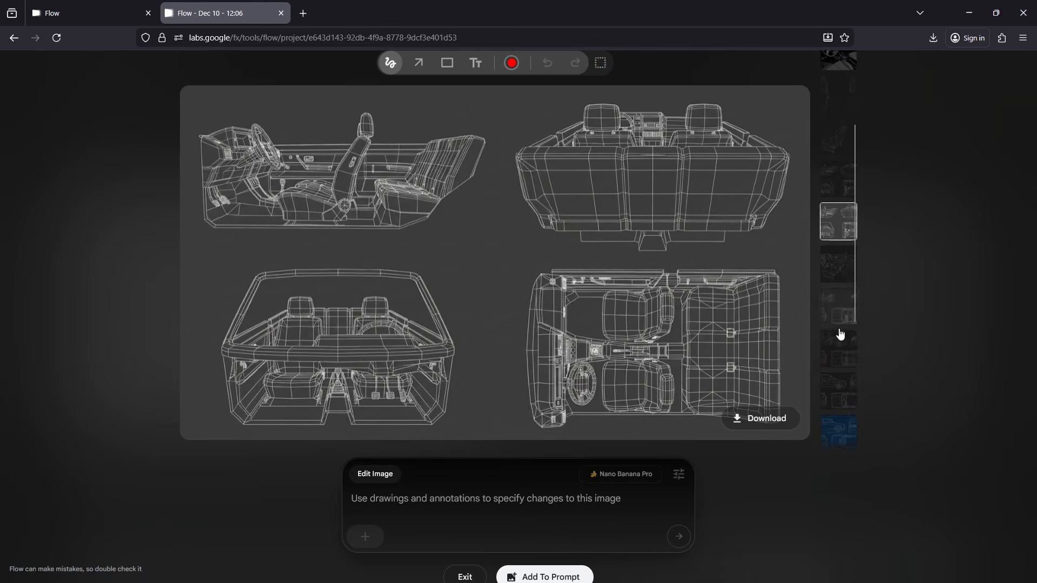
click(839, 260)
click(839, 303)
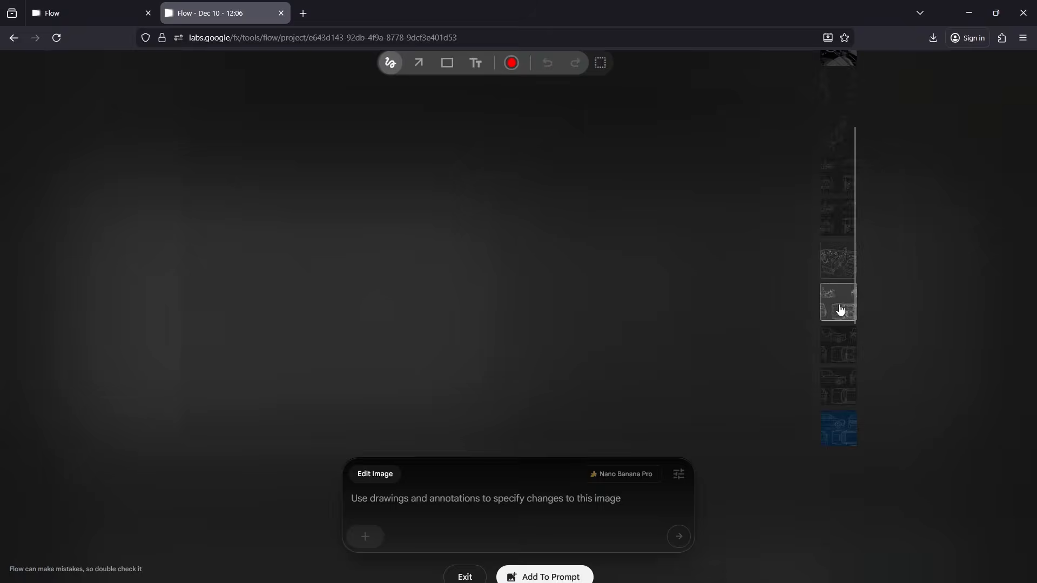
click(839, 345)
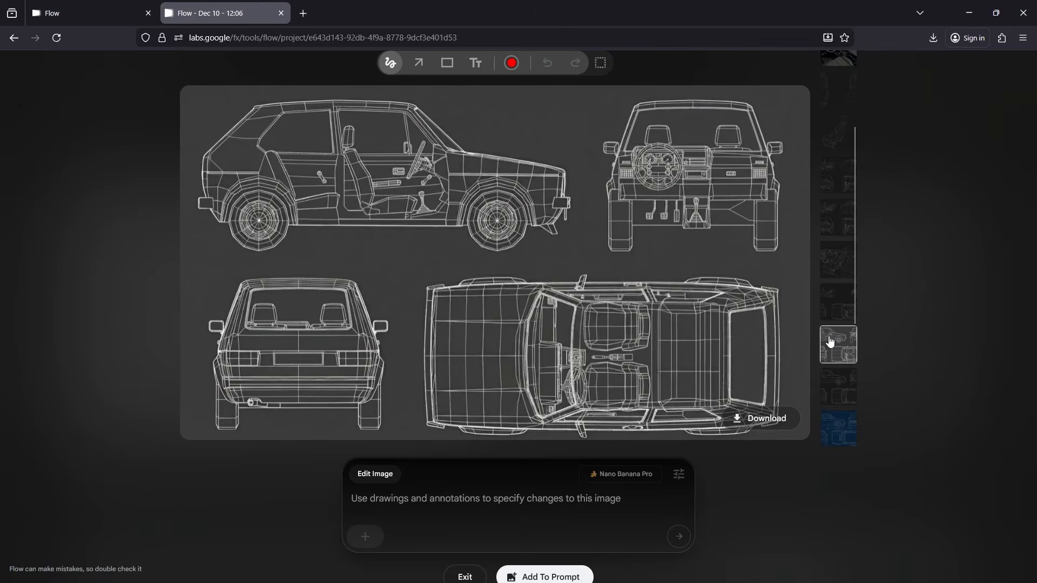
Step: Reopen the multi-view exterior wireframe of the car and enter "AND THIS IS HOW WE" as its edit prompt
click(843, 322)
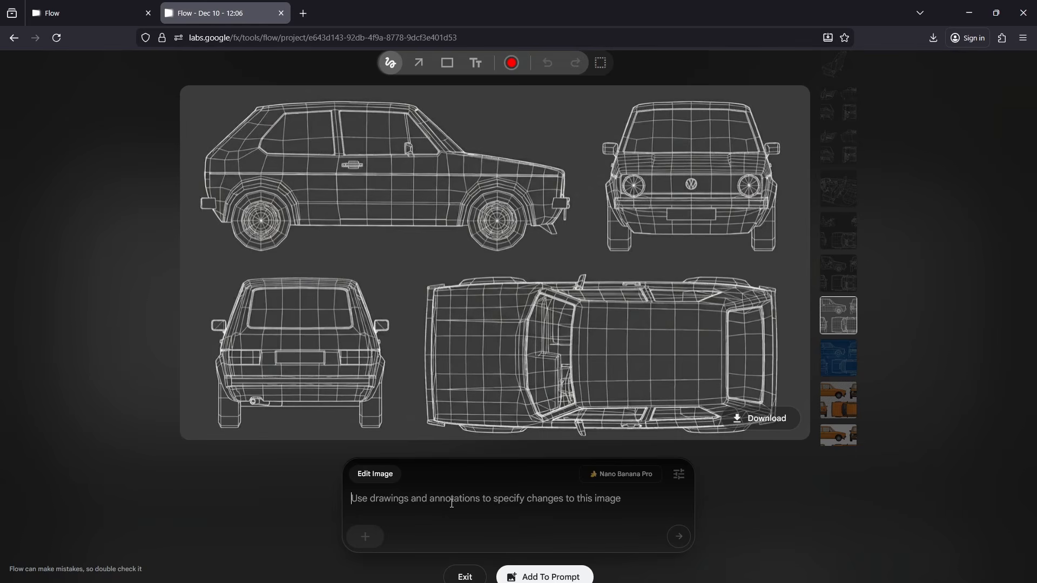
text(AND THIS IS )
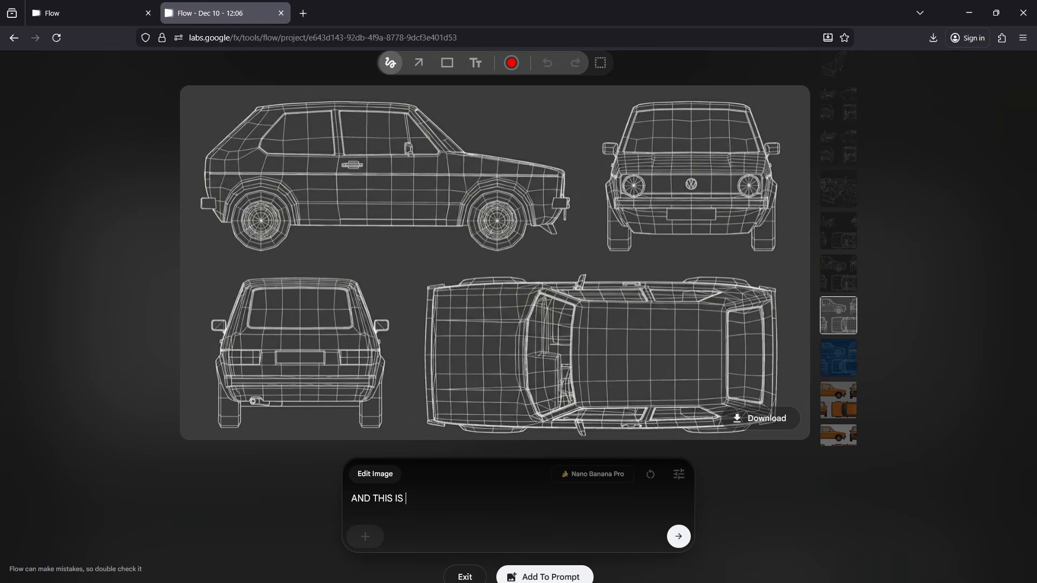
text(HOW WE)
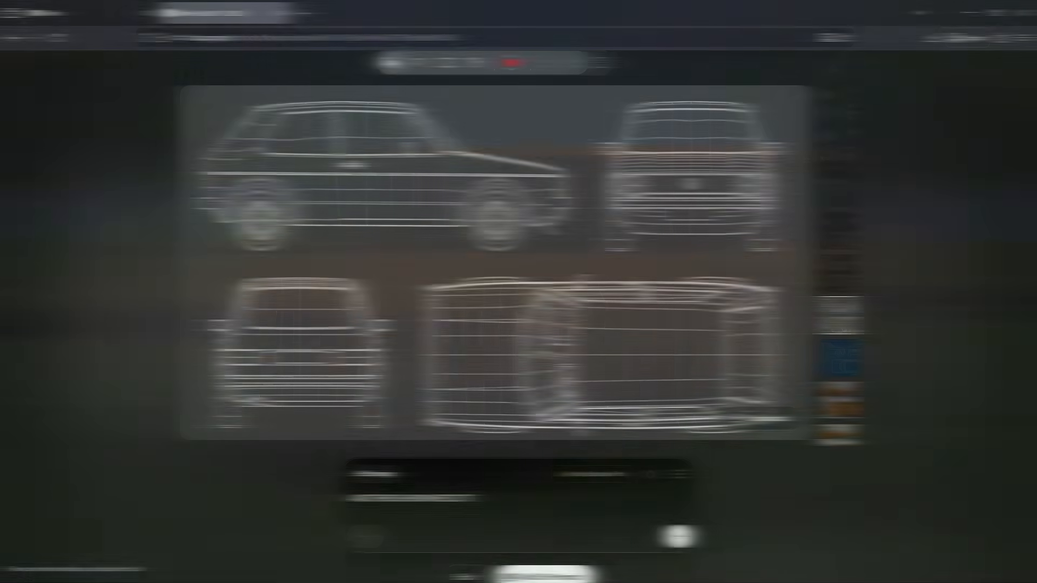